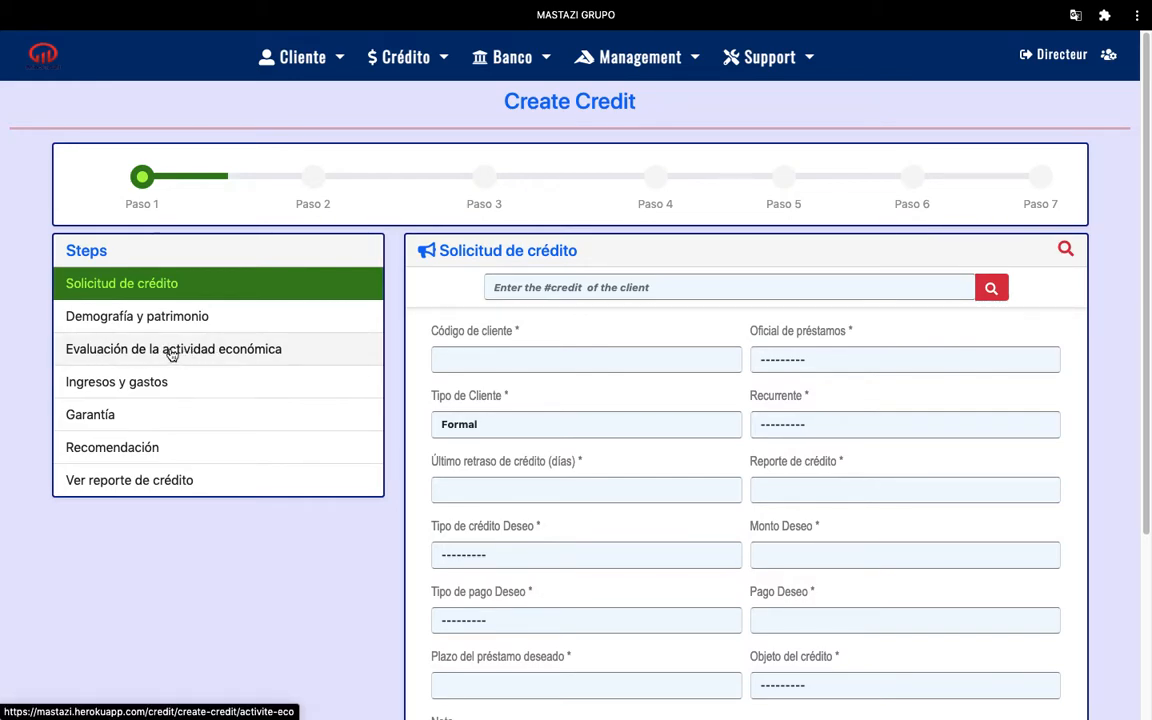
# Open Paso 3, 'Evaluación de la actividad económica', from the Steps list
pyautogui.click(172, 355)
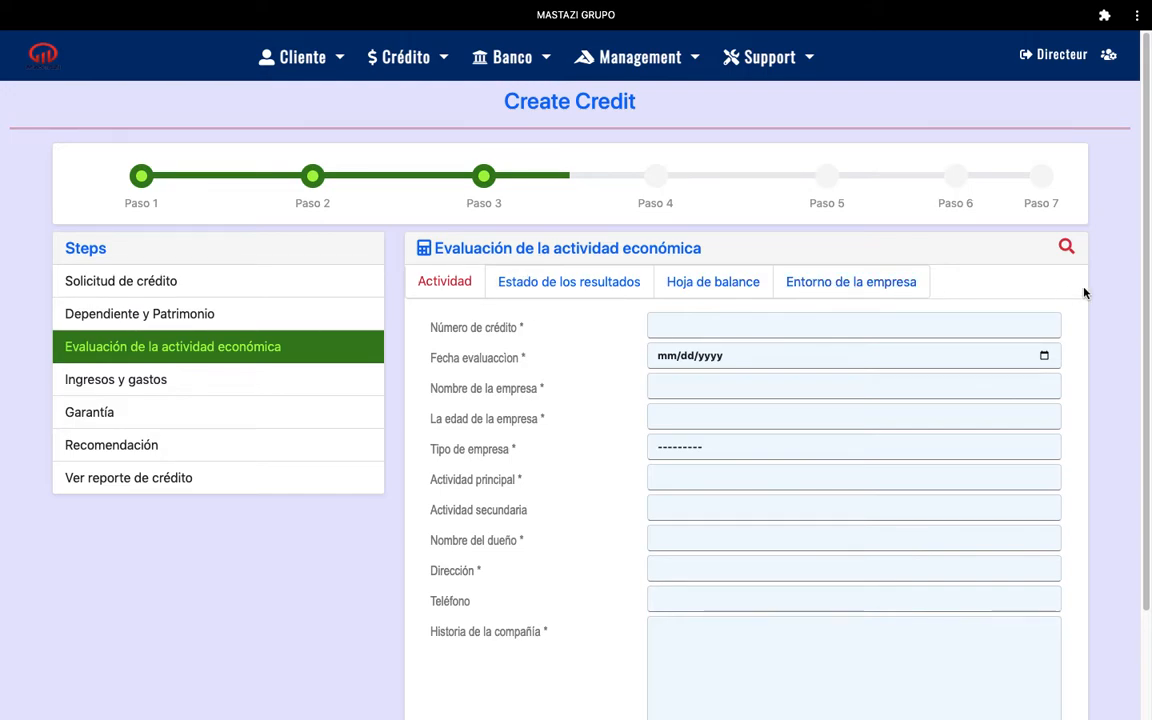
pyautogui.scroll(-1, 1145, 208)
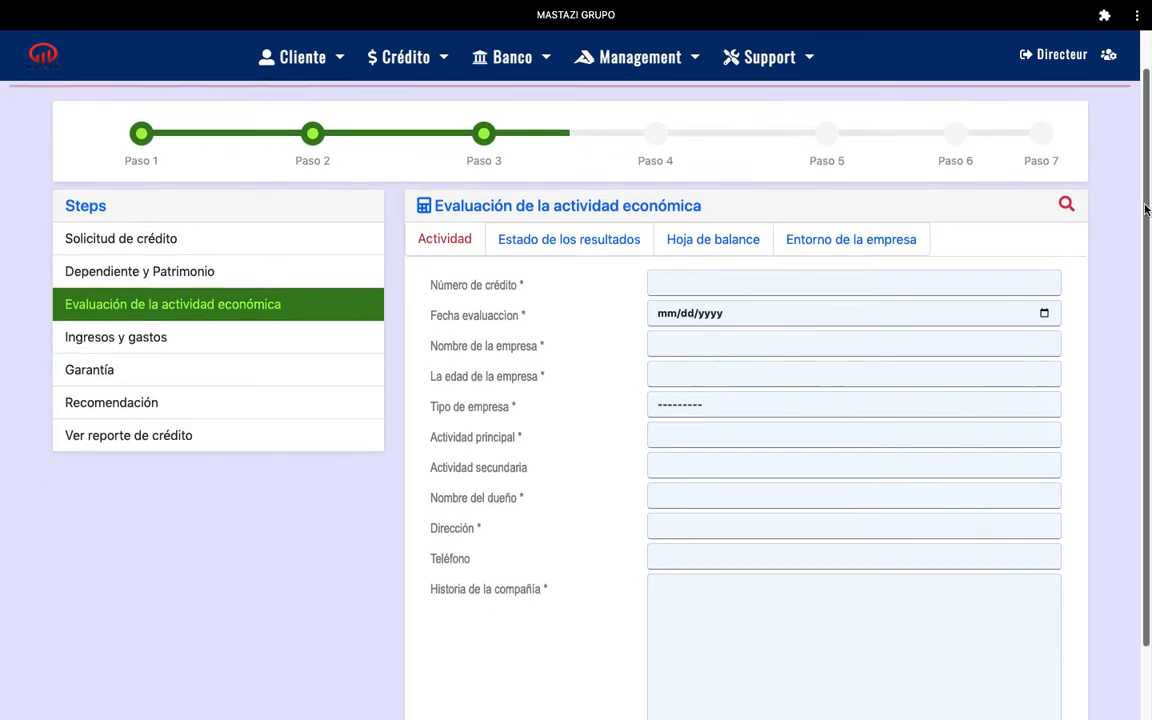
pyautogui.scroll(-1, 1145, 208)
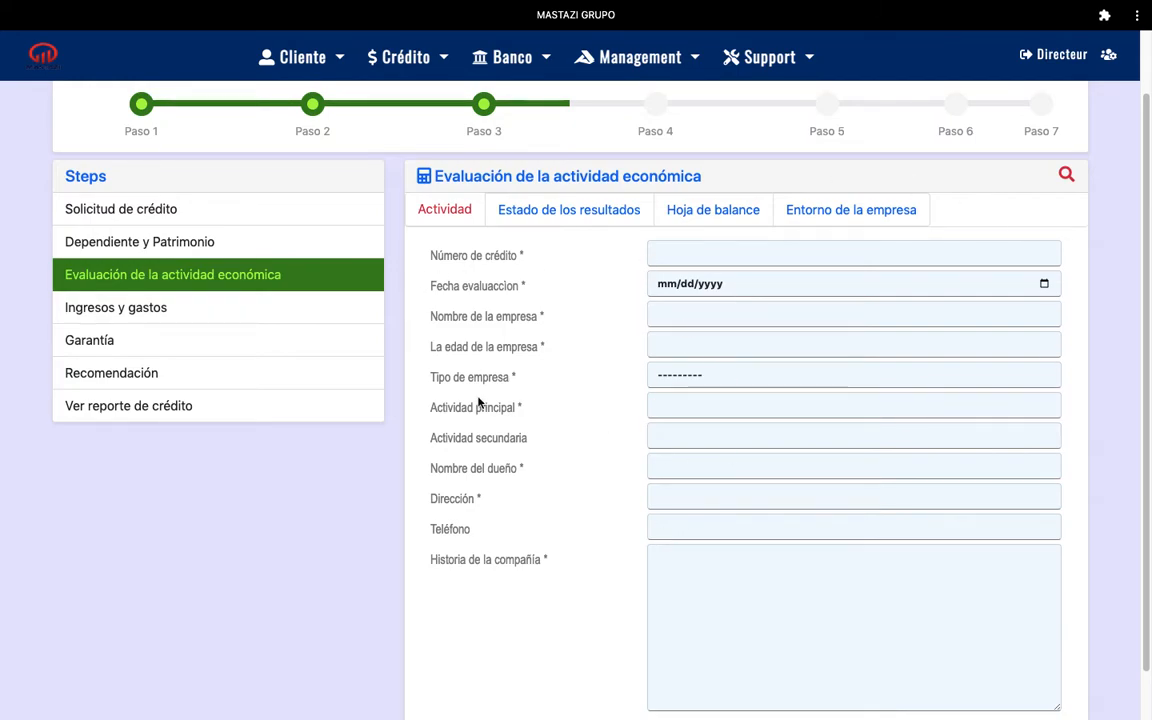
pyautogui.click(455, 216)
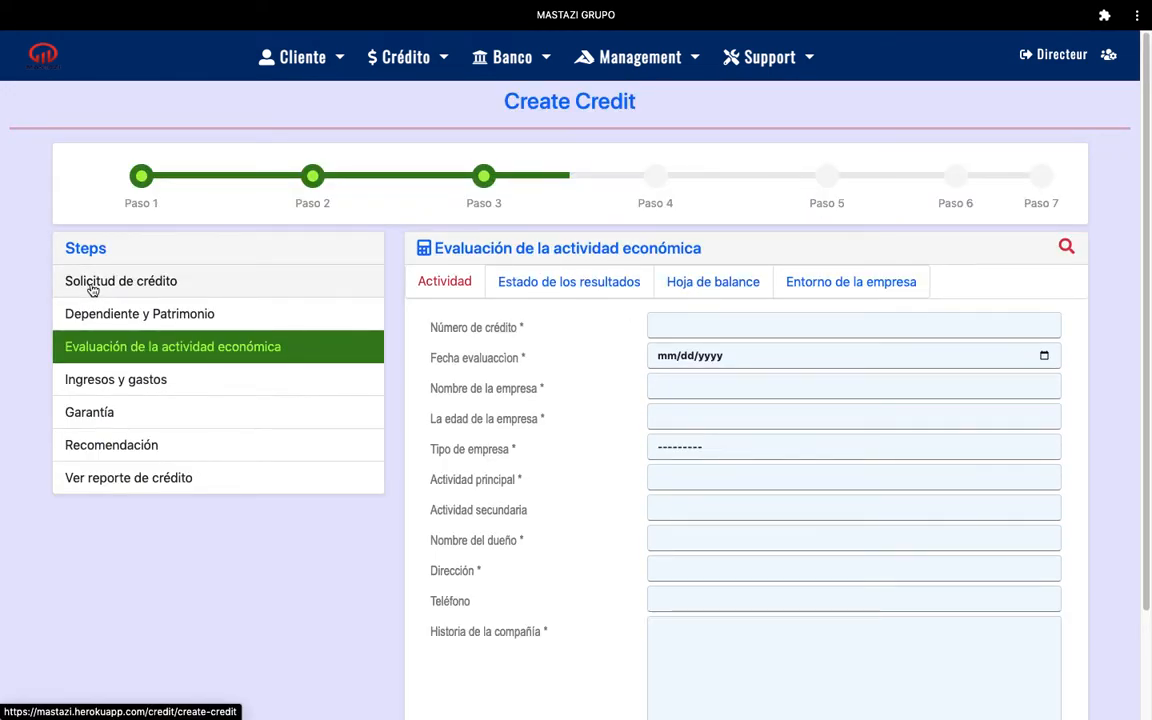
pyautogui.click(671, 327)
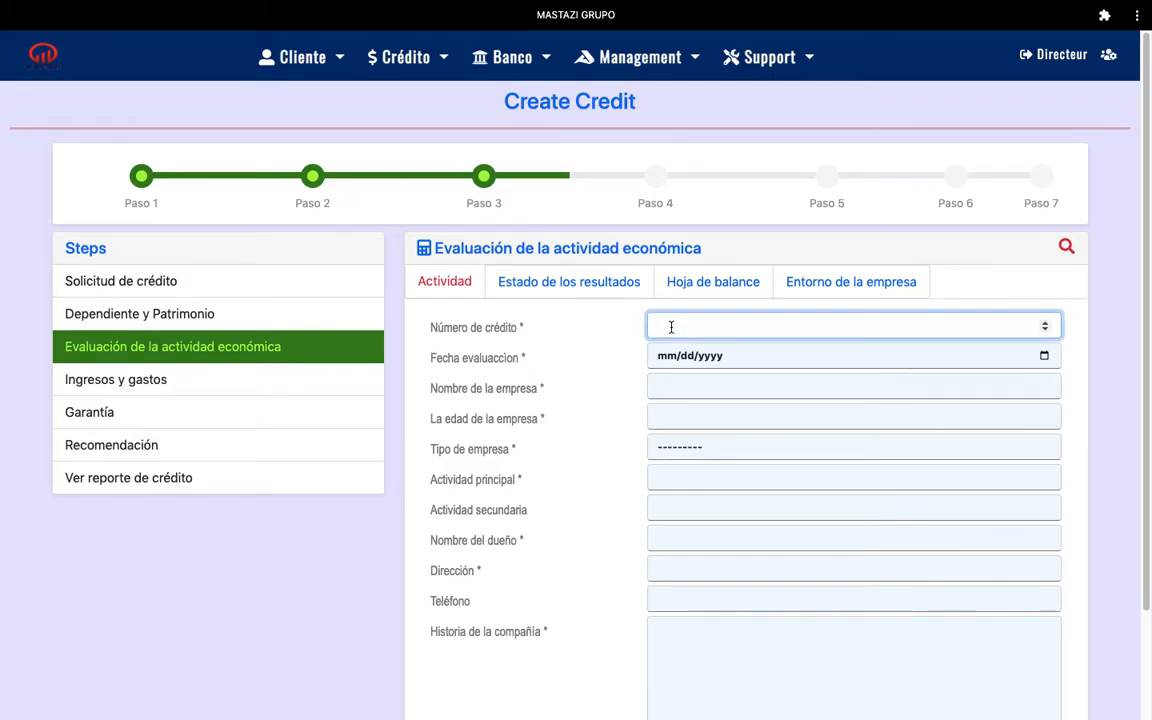
pyautogui.click(1044, 356)
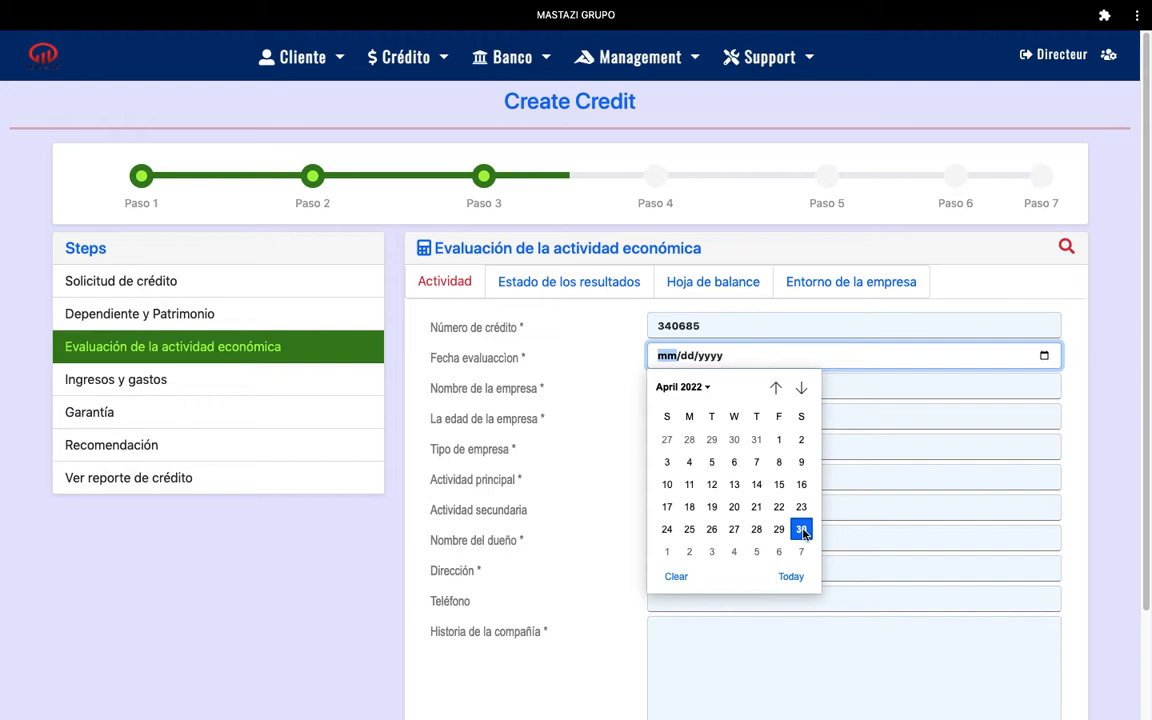
pyautogui.click(734, 530)
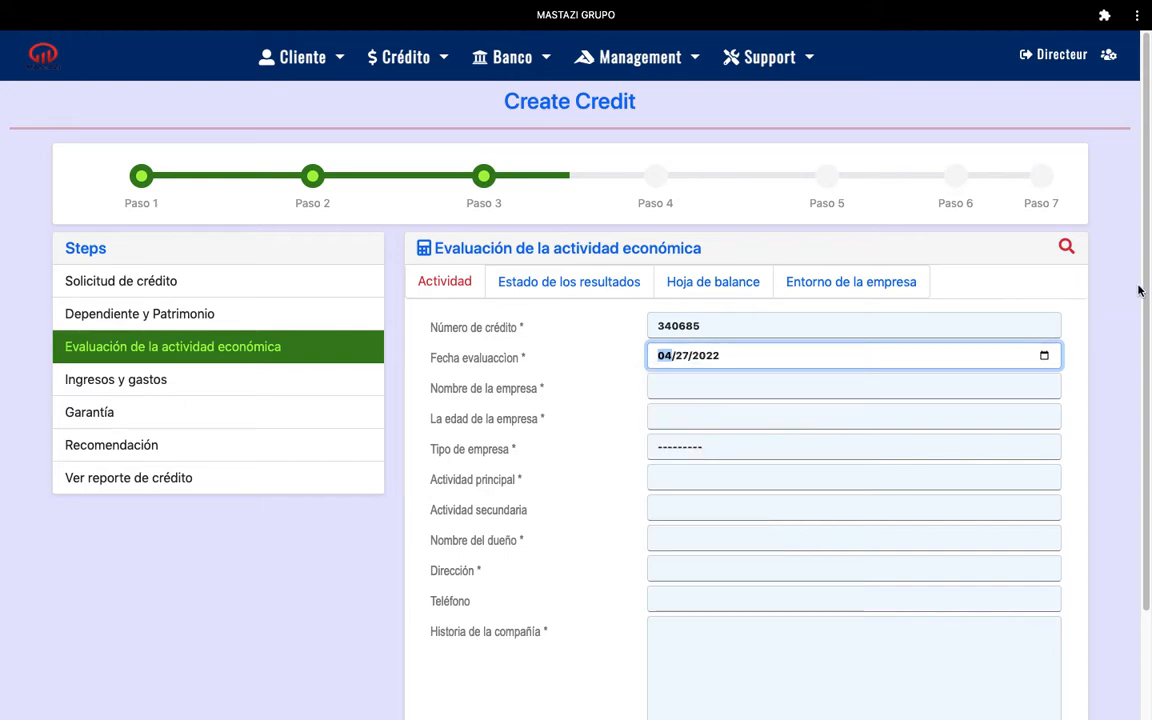
# Fill in company Mastazi grupo, age 3 ans, type Comercial, and main activity 'vente produit alimentaires'
pyautogui.scroll(-1, 1148, 272)
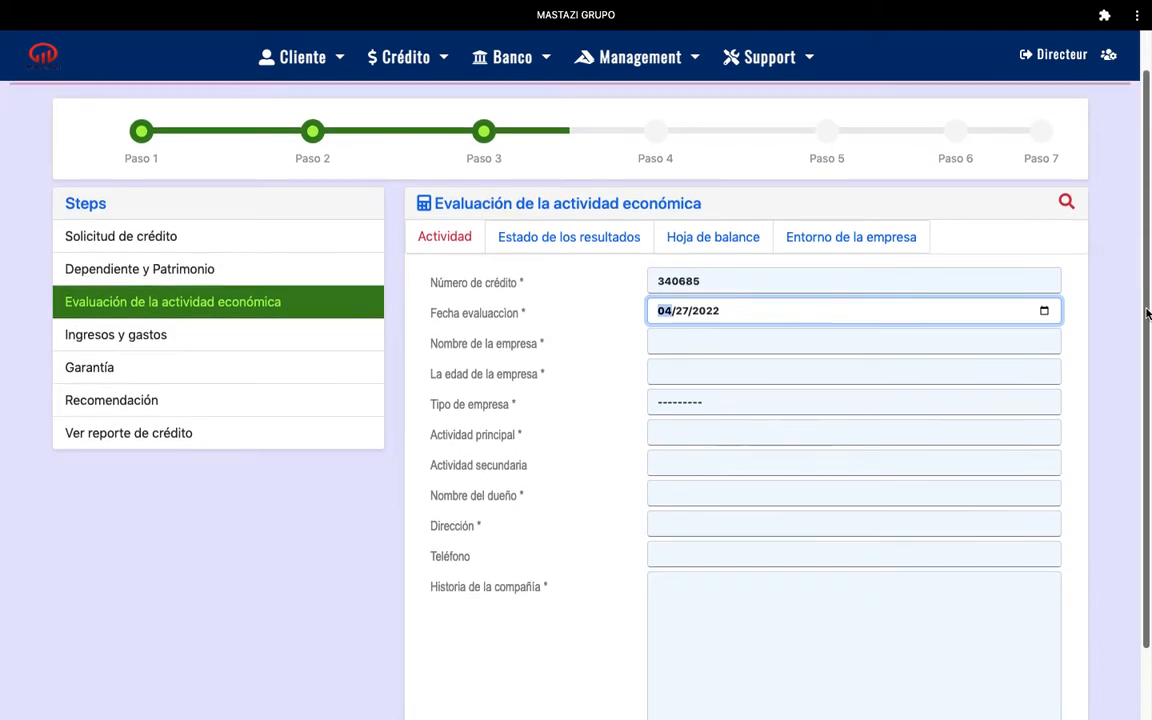
pyautogui.click(767, 341)
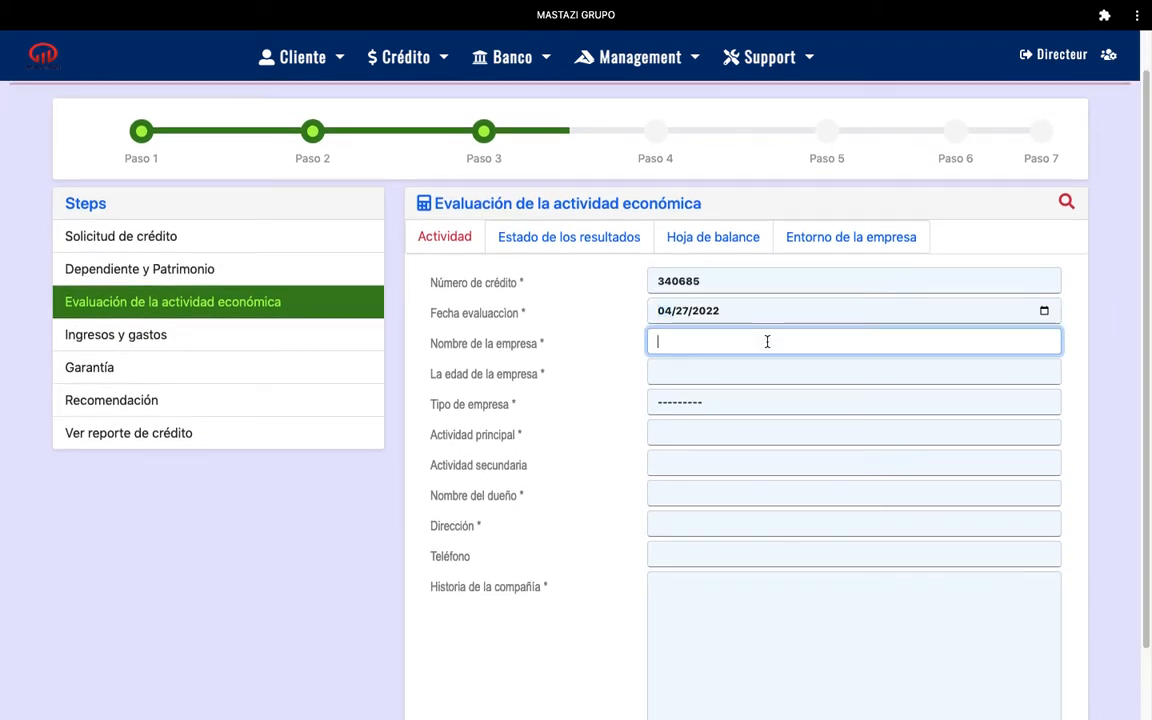
pyautogui.write('Mastazi grupo')
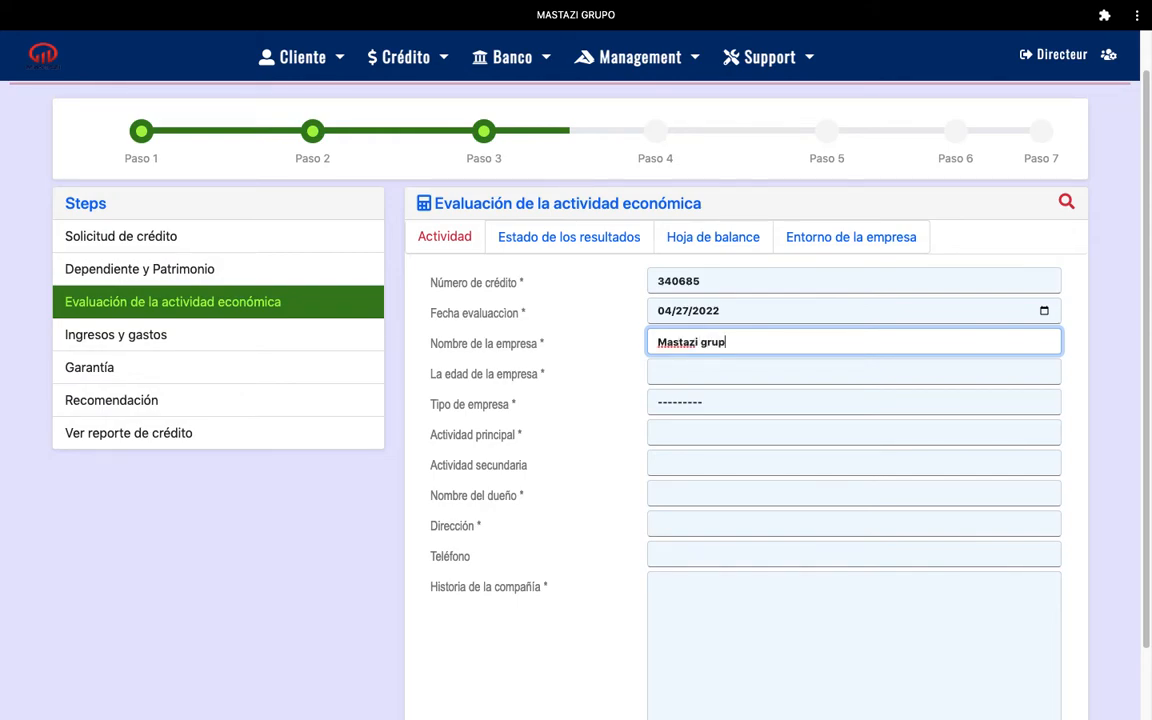
pyautogui.click(733, 374)
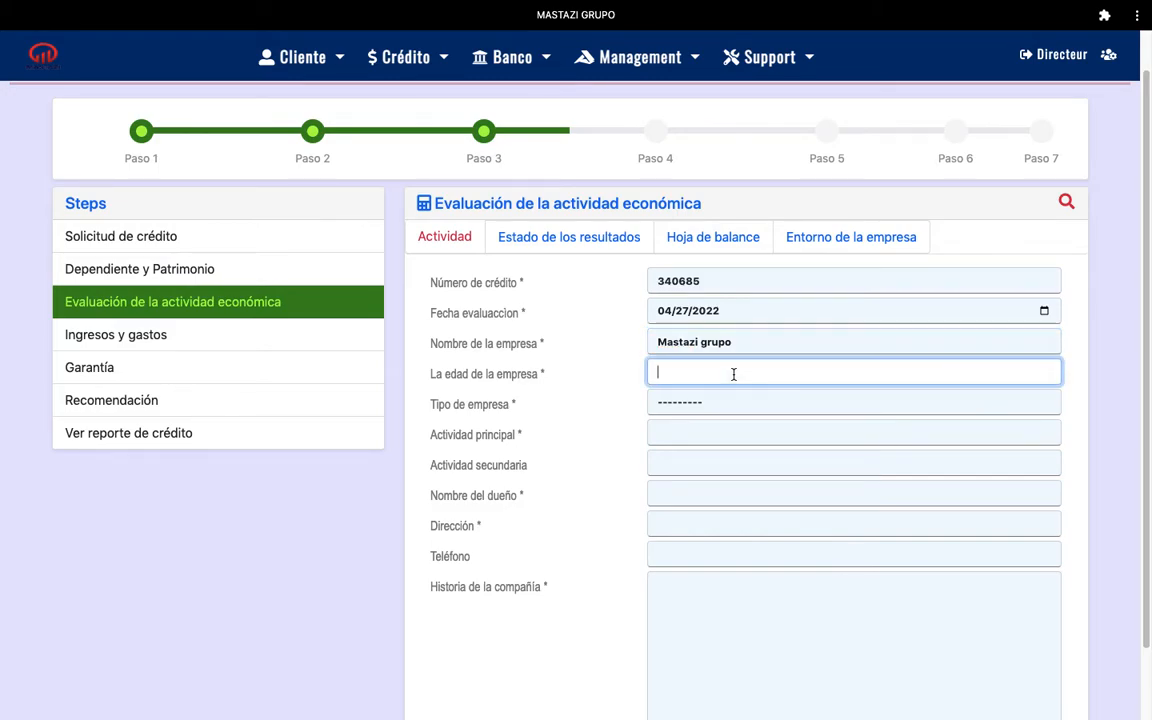
pyautogui.write('3 ans')
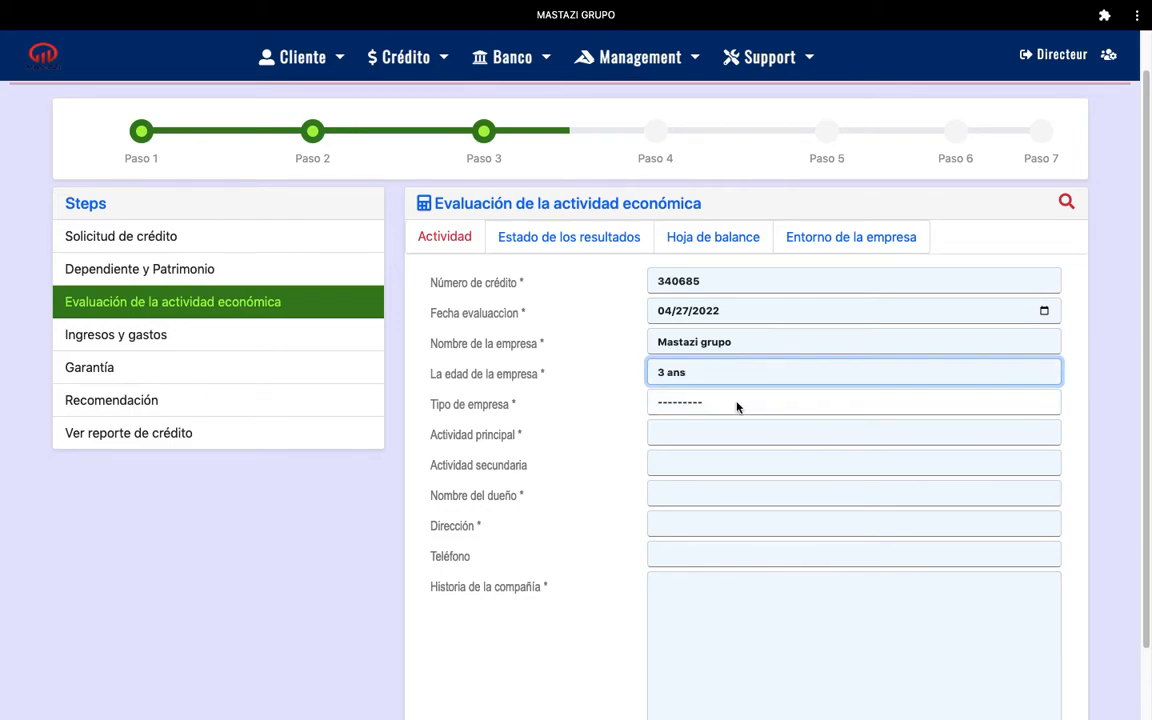
pyautogui.click(740, 404)
pyautogui.click(713, 420)
pyautogui.click(685, 431)
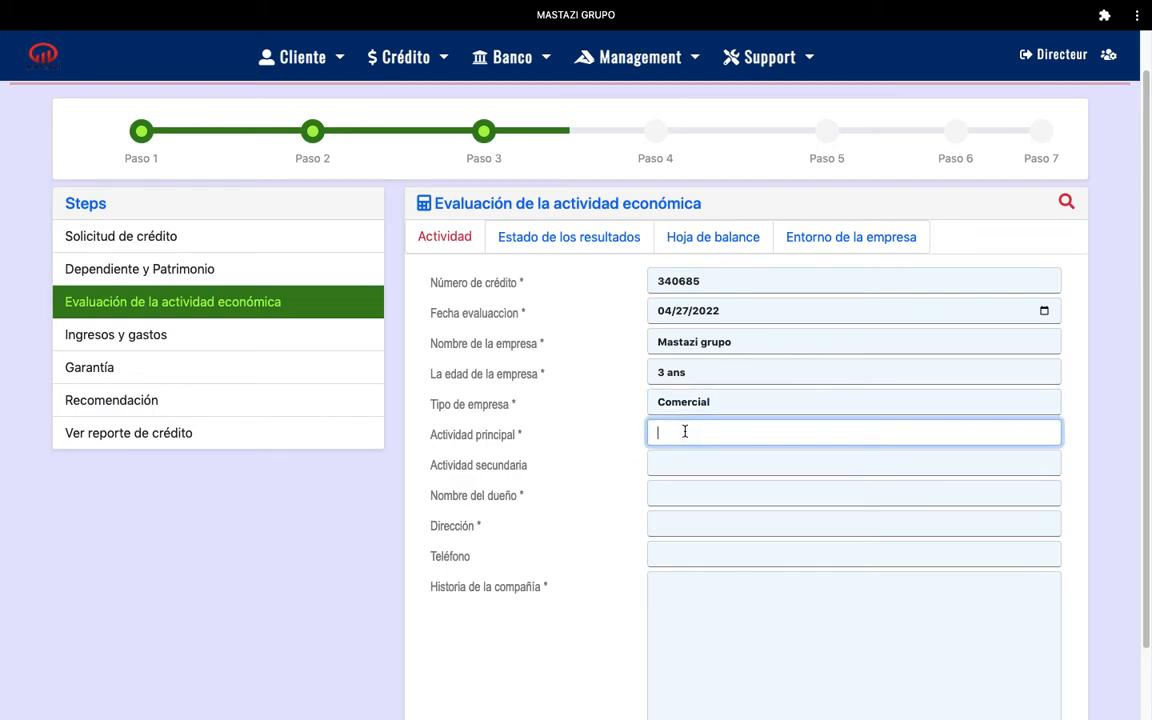
pyautogui.write('vente produit ali')
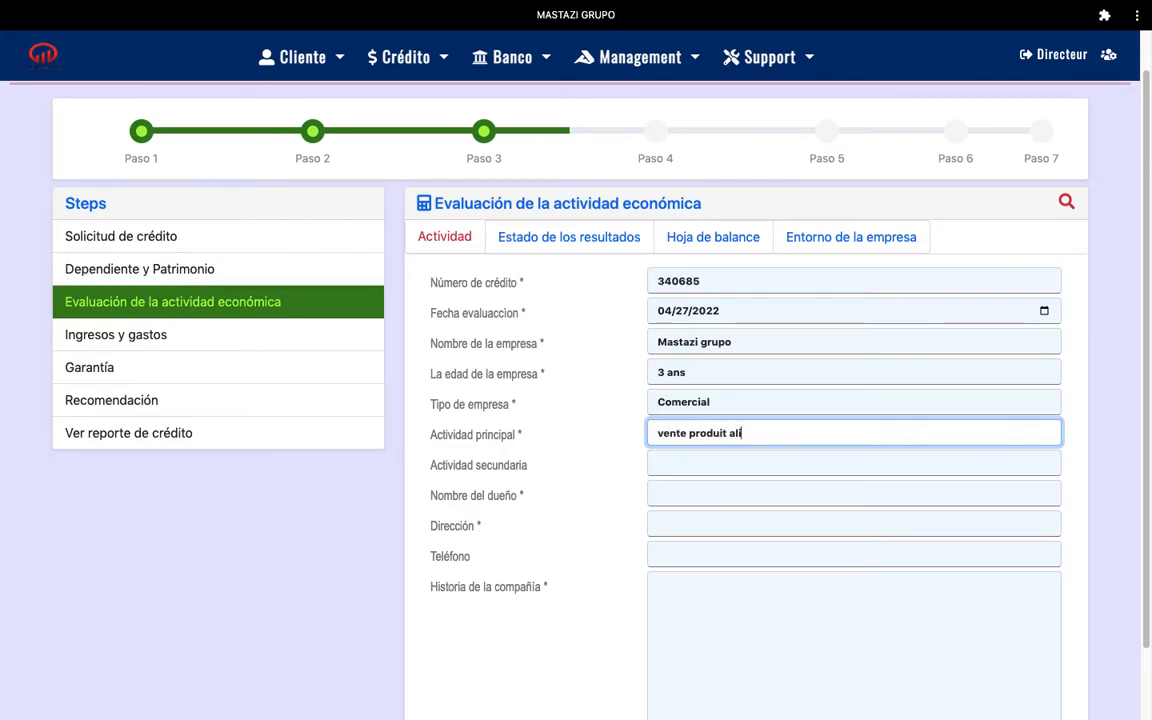
pyautogui.write('mentaires')
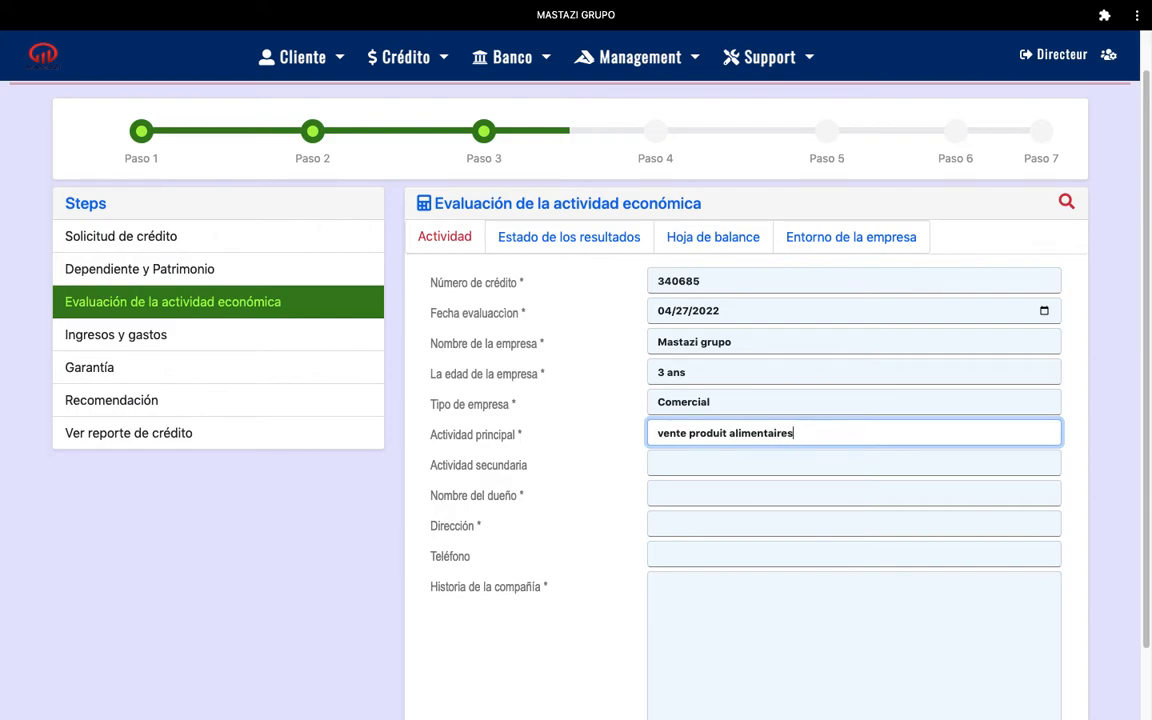
pyautogui.click(716, 464)
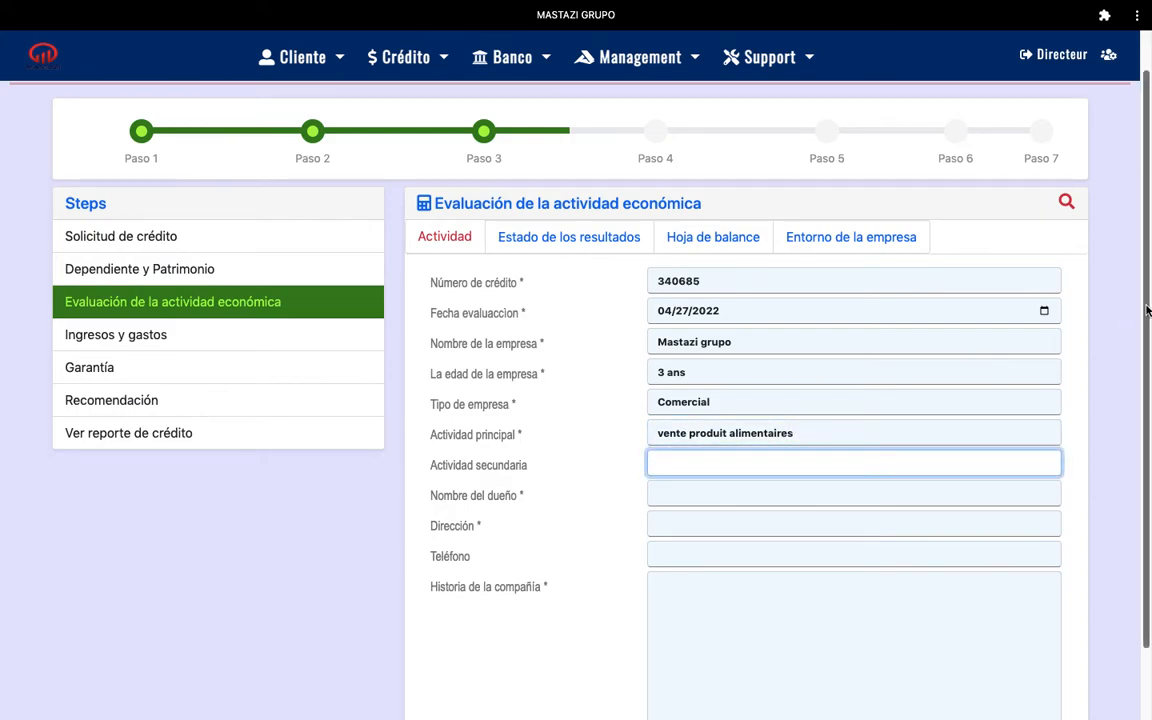
# Add secondary activity 'vente electricite' and enter the owner's full name
pyautogui.scroll(-2, 1147, 311)
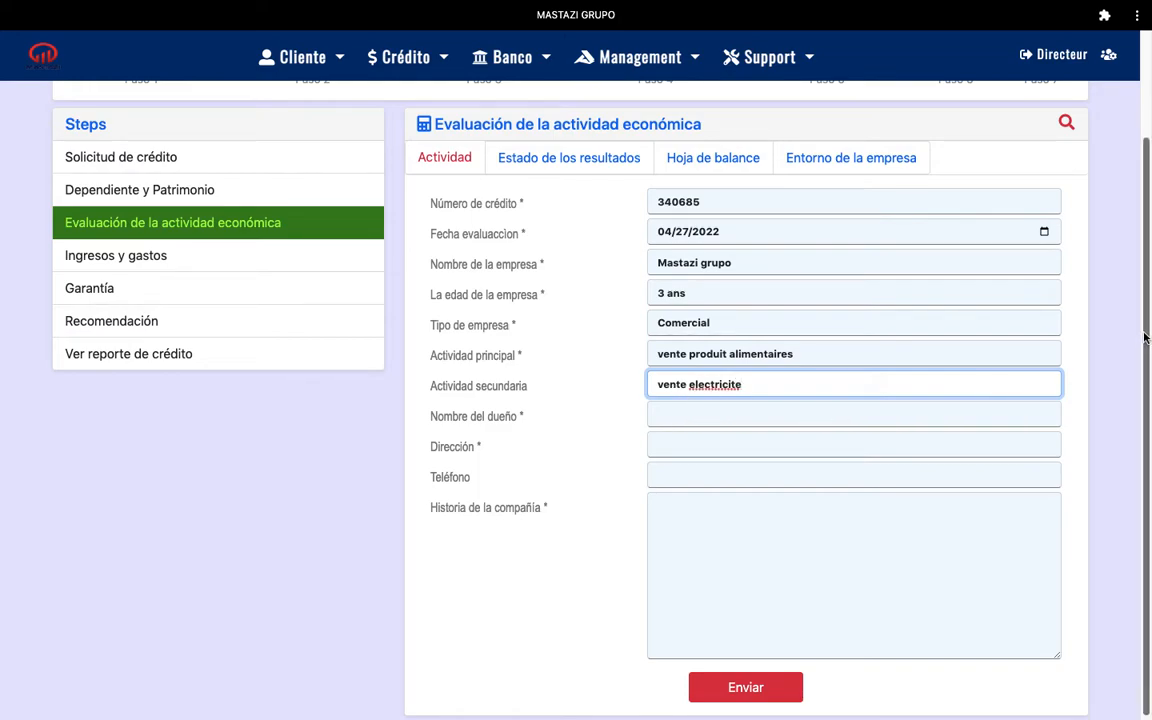
pyautogui.moveTo(1145, 338); pyautogui.dragTo(1147, 391)
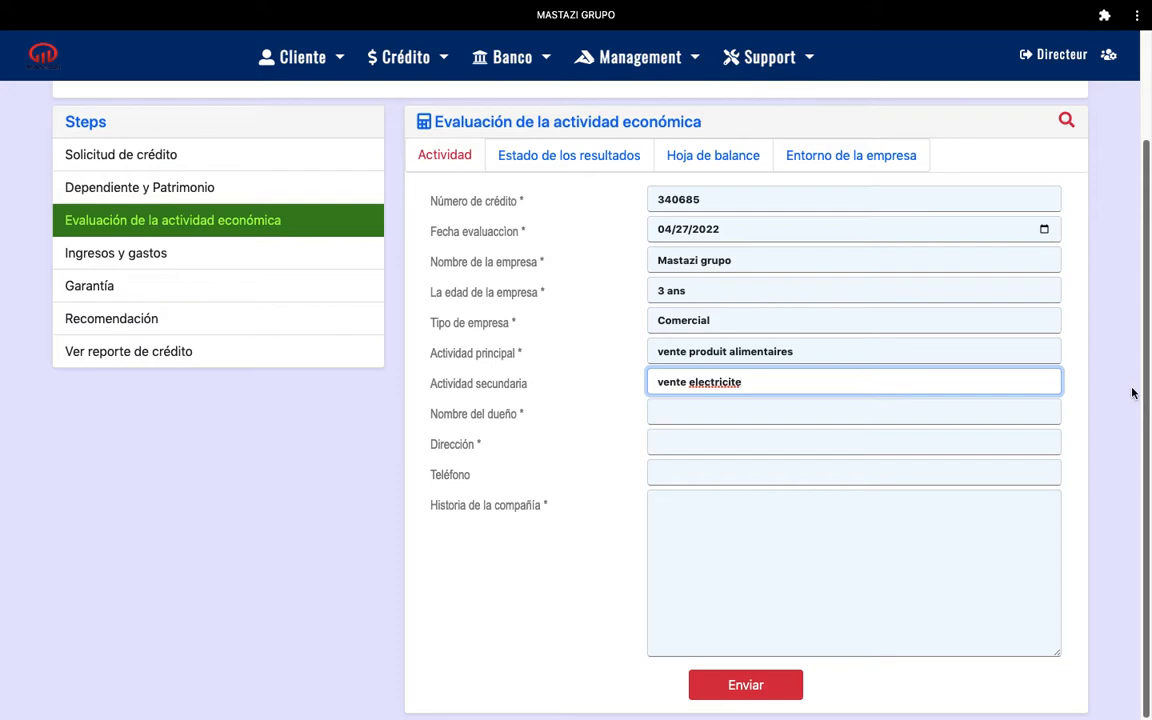
pyautogui.click(665, 413)
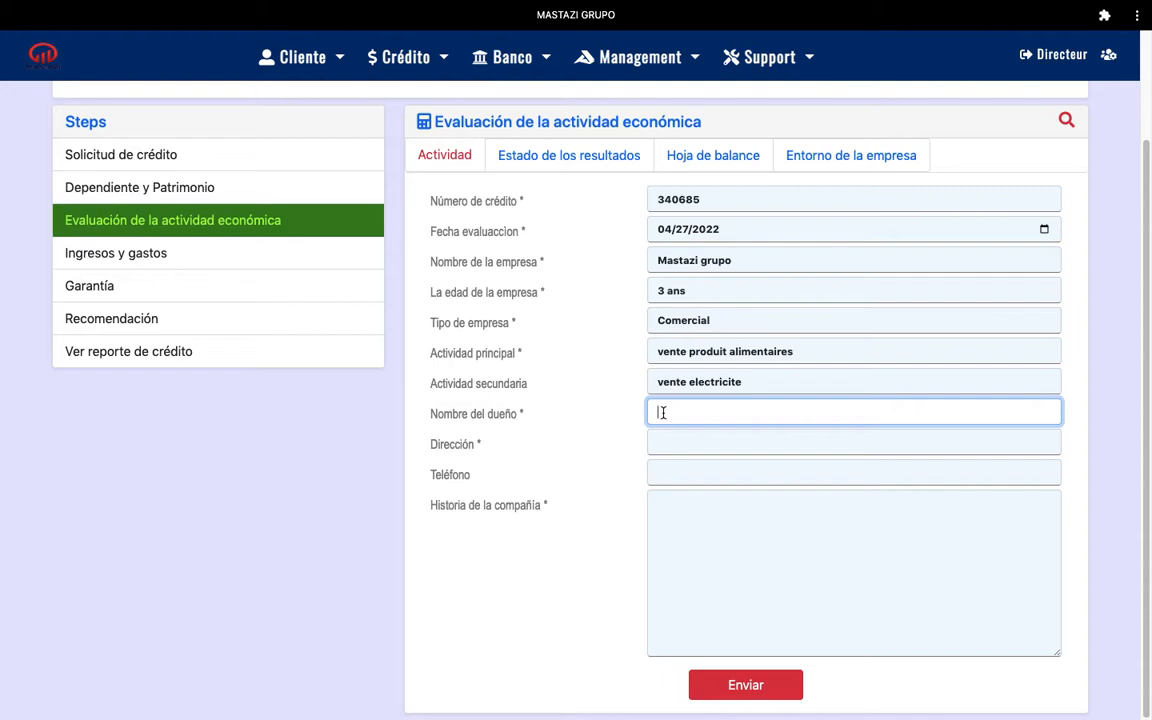
# Fill the address and phone from a saved suggestion, appending 'punta cana' to the address
pyautogui.click(672, 443)
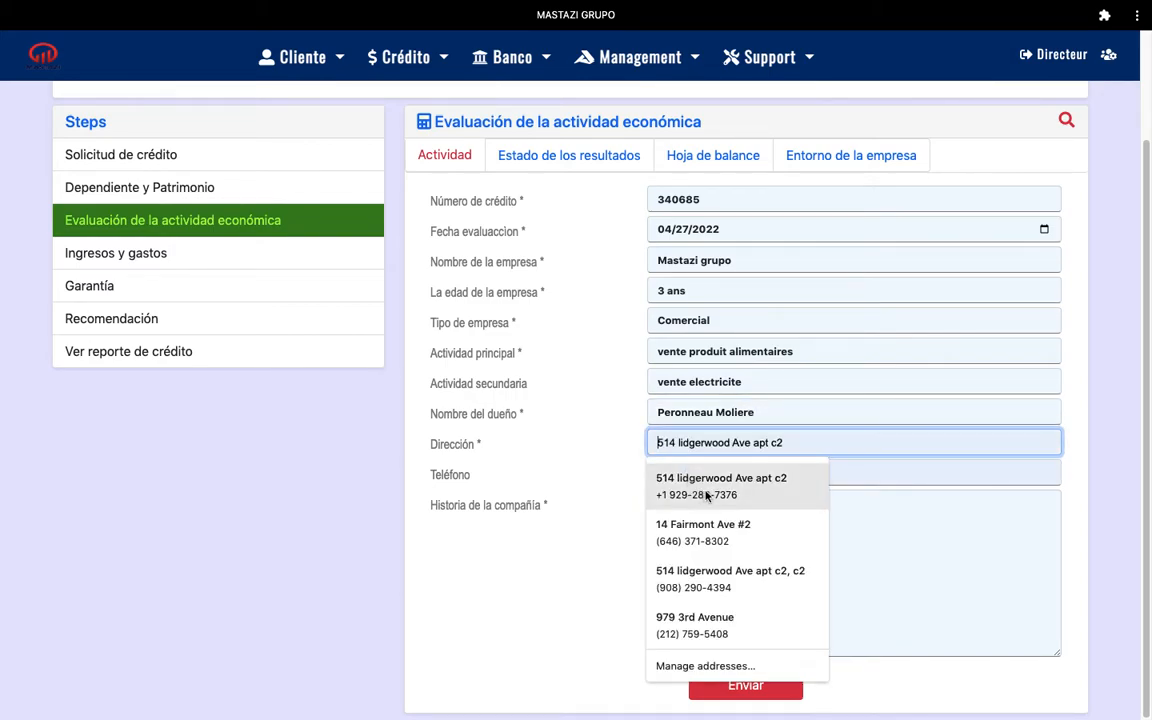
pyautogui.click(670, 492)
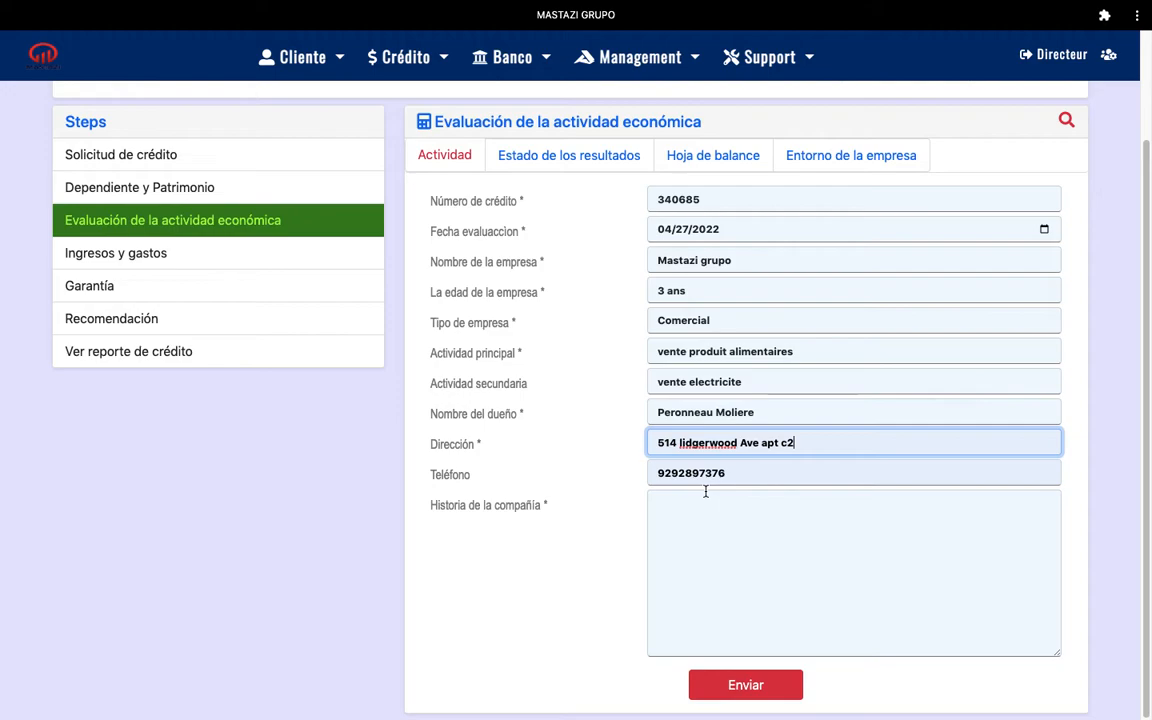
pyautogui.write('punta')
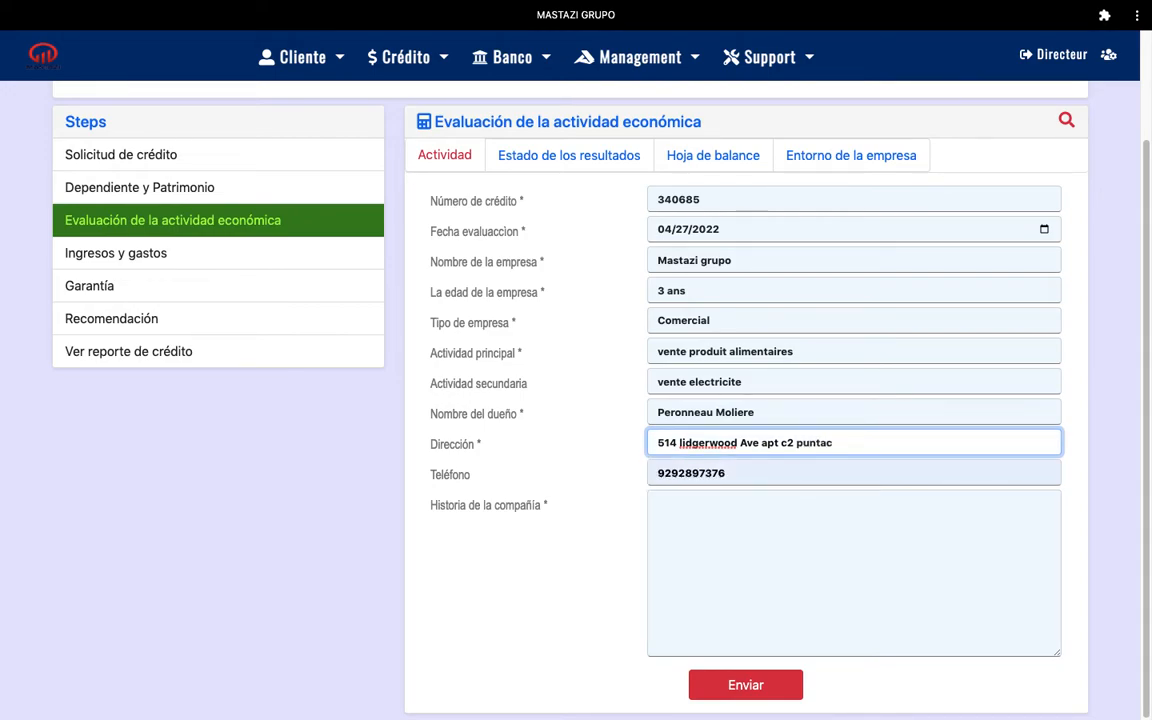
pyautogui.write(' cana')
pyautogui.click(748, 475)
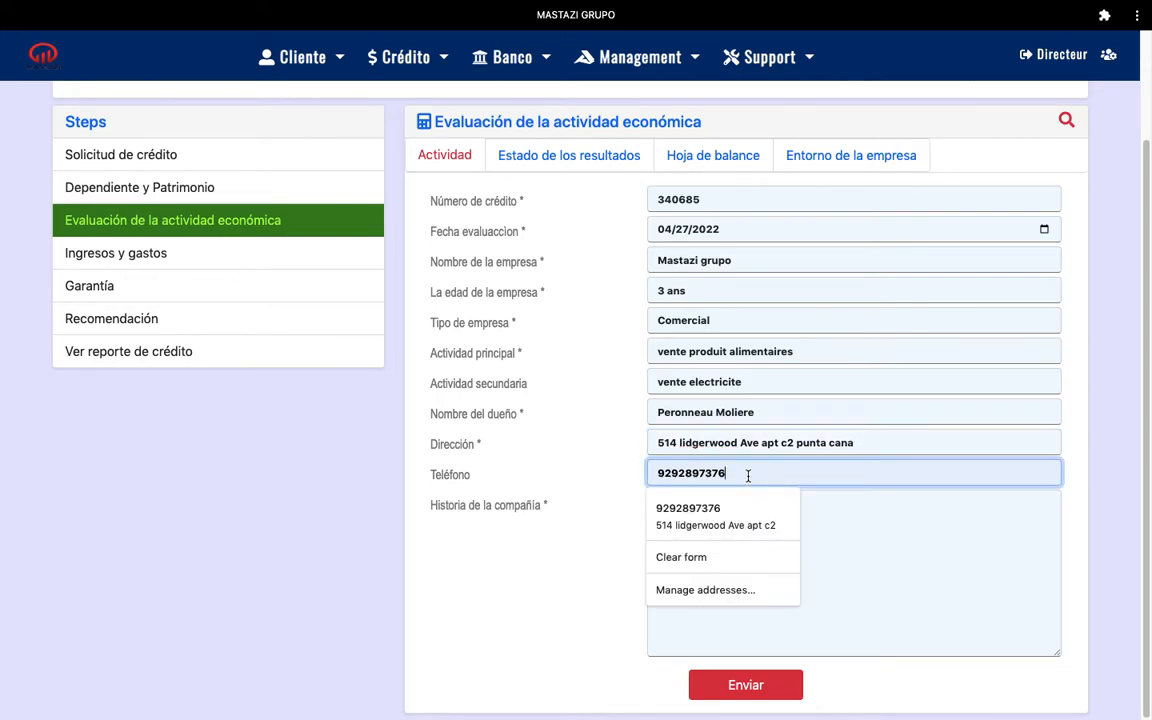
pyautogui.click(663, 504)
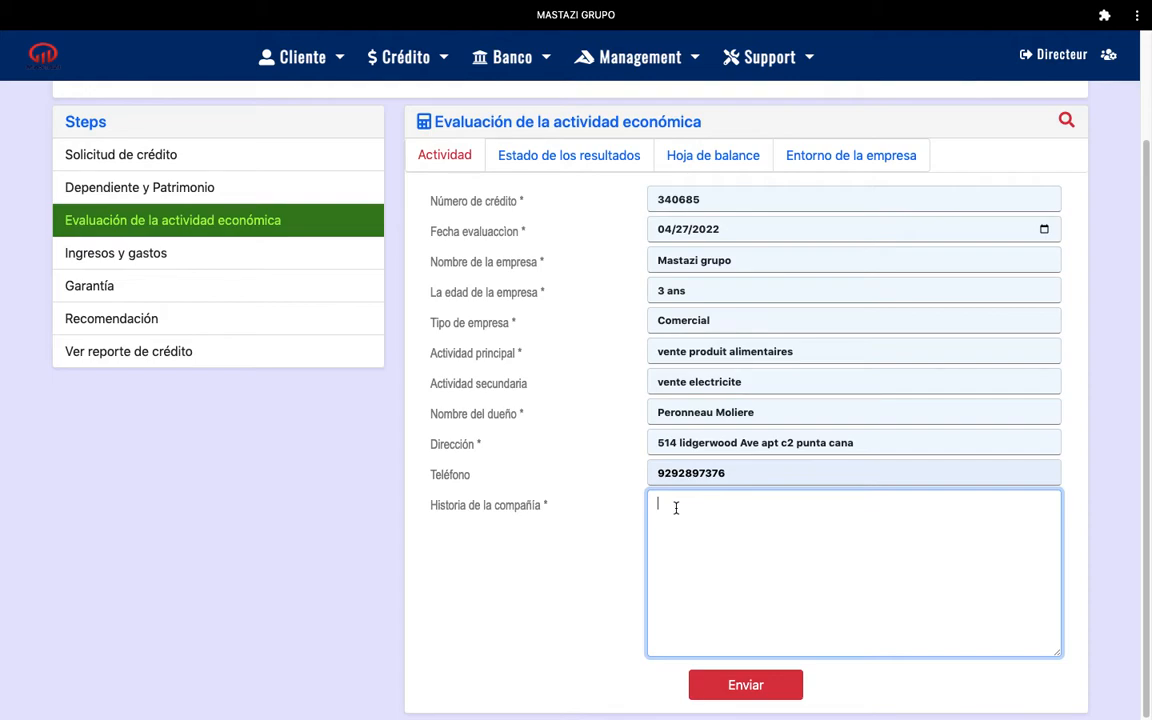
# Write the company history of the Punta Cana food business since 2012, correcting 20000 to 200000
pyautogui.write('se yon entrepr')
pyautogui.press('BackSpace')
pyautogui.press('BackSpace')
pyautogui.press('BackSpace')
pyautogui.press('BackSpace')
pyautogui.press('BackSpace')
pyautogui.press('BackSpace')
pyautogui.write('biznis kap vann produit aliment')
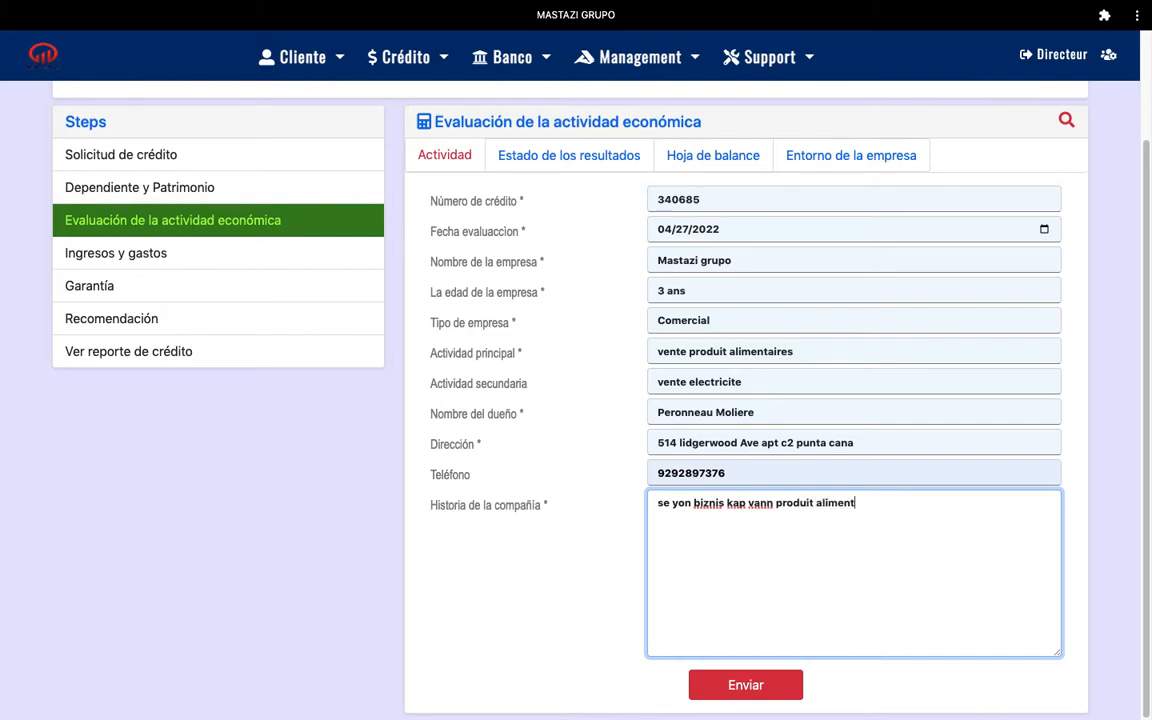
pyautogui.write('aire nan zone punta cana')
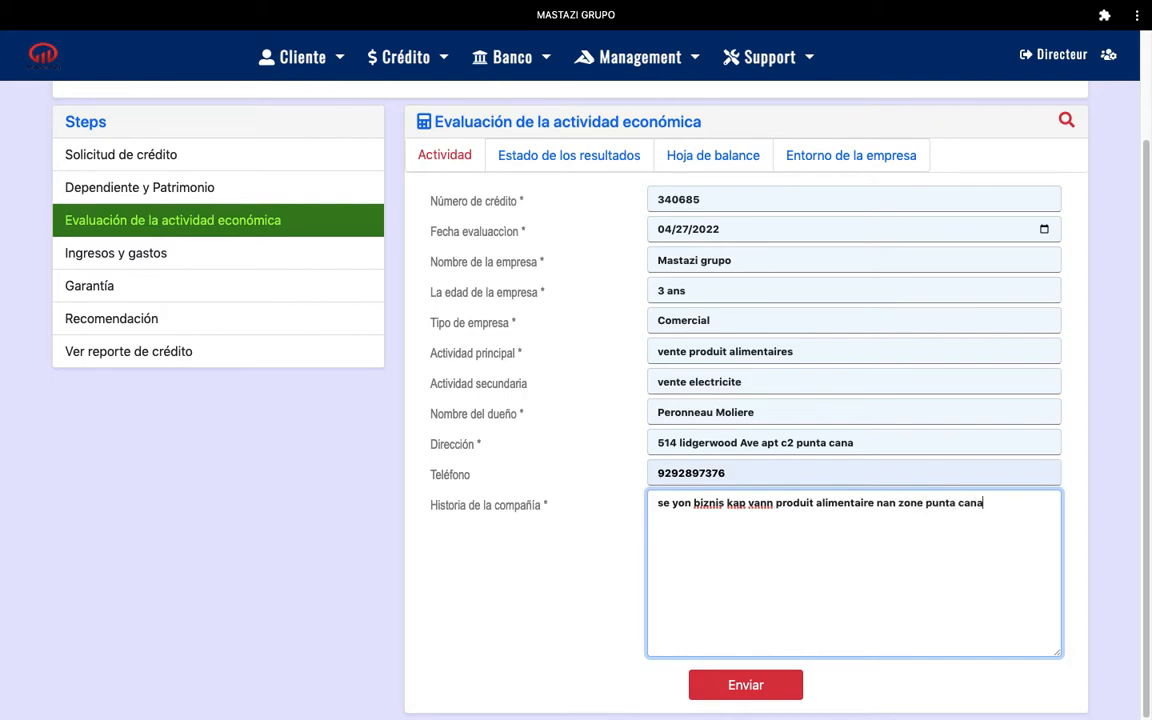
pyautogui.write('. Biznis sa la depi ')
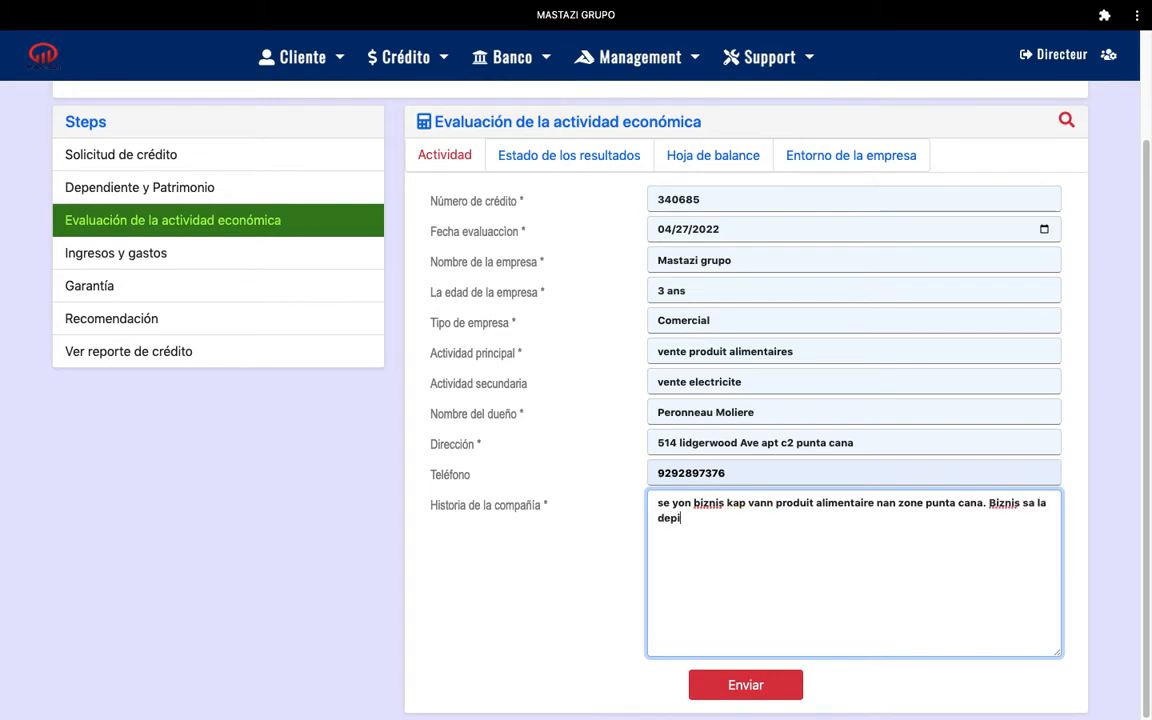
pyautogui.write('2012. Li te komanse avek')
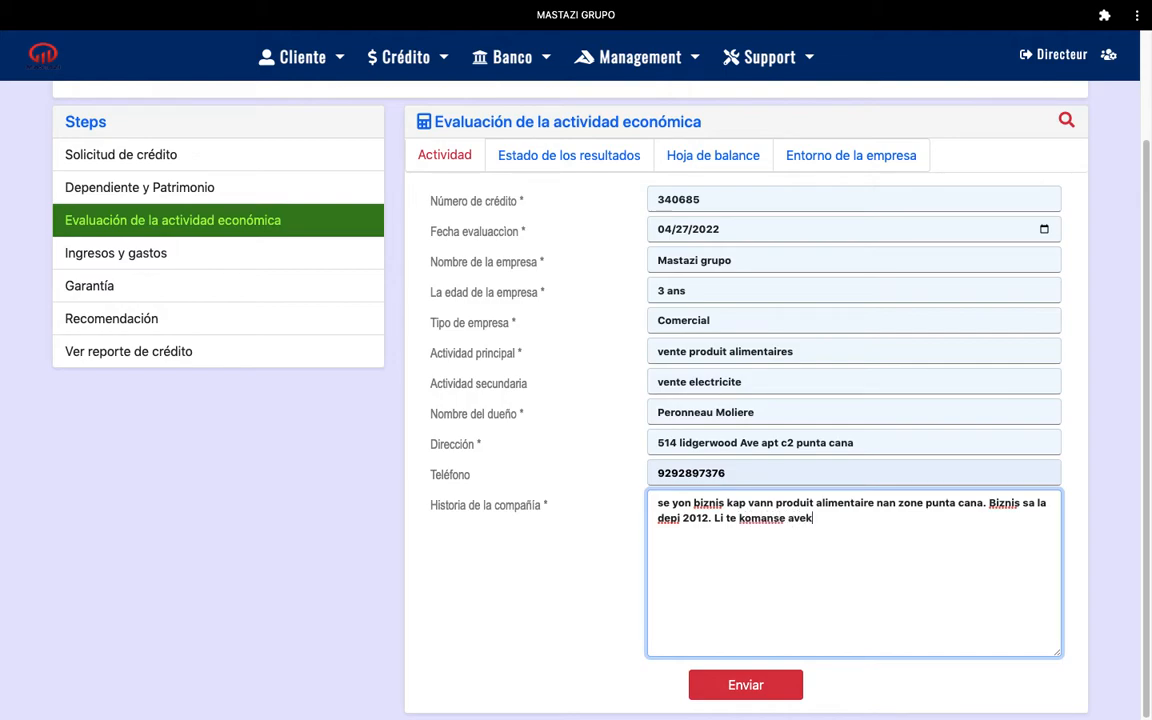
pyautogui.write(' 30000 pesos, jodia')
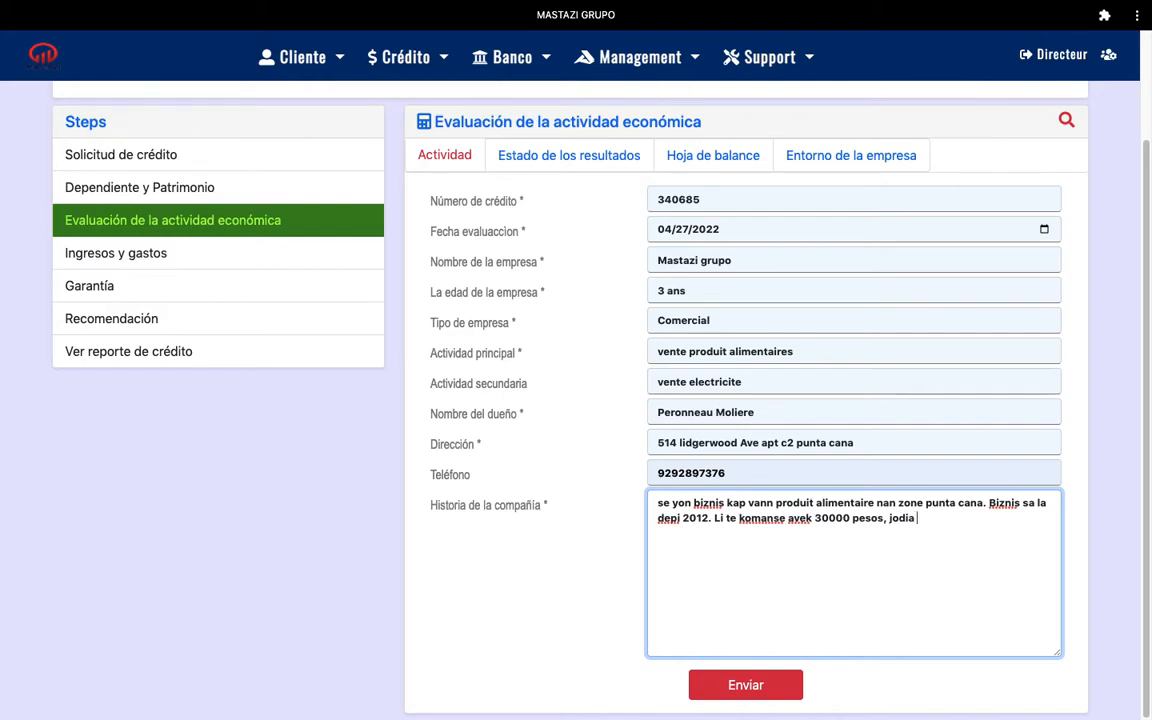
pyautogui.write(' met biznis lan estime')
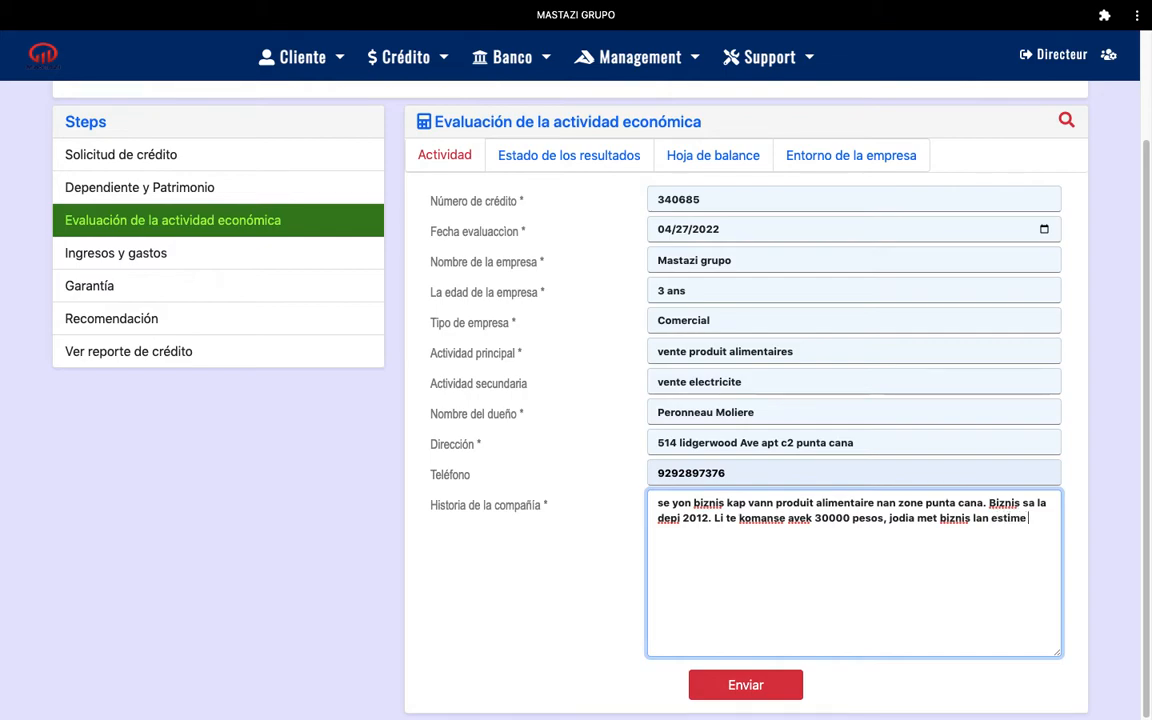
pyautogui.write(' ke biznis lan 20000 pesos.')
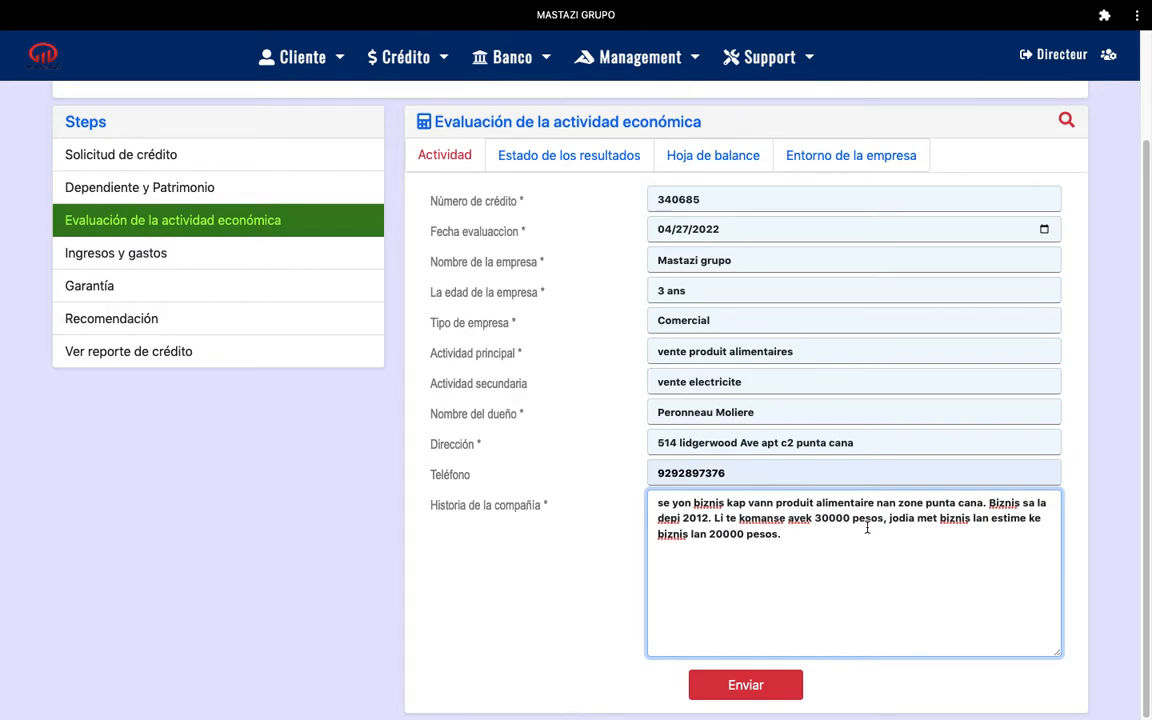
pyautogui.click(745, 535)
pyautogui.write('0')
# Submit the Actividad form and confirm the economic activity registered successfully
pyautogui.click(742, 685)
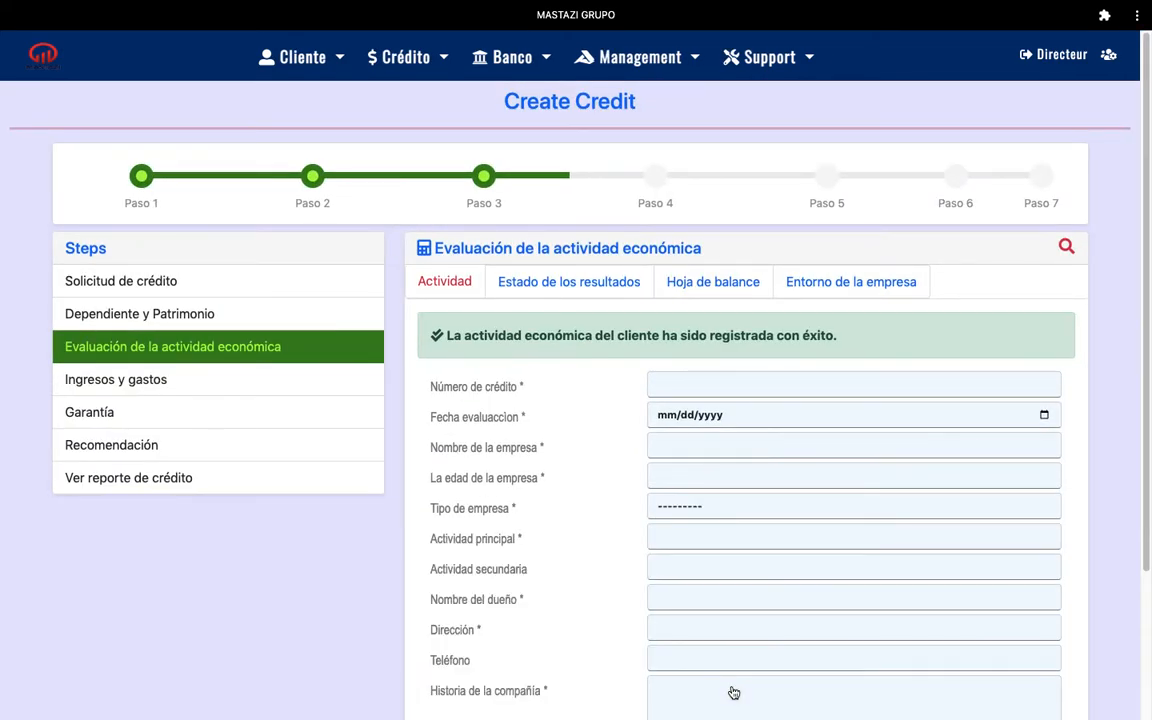
pyautogui.moveTo(1146, 241); pyautogui.dragTo(1145, 289)
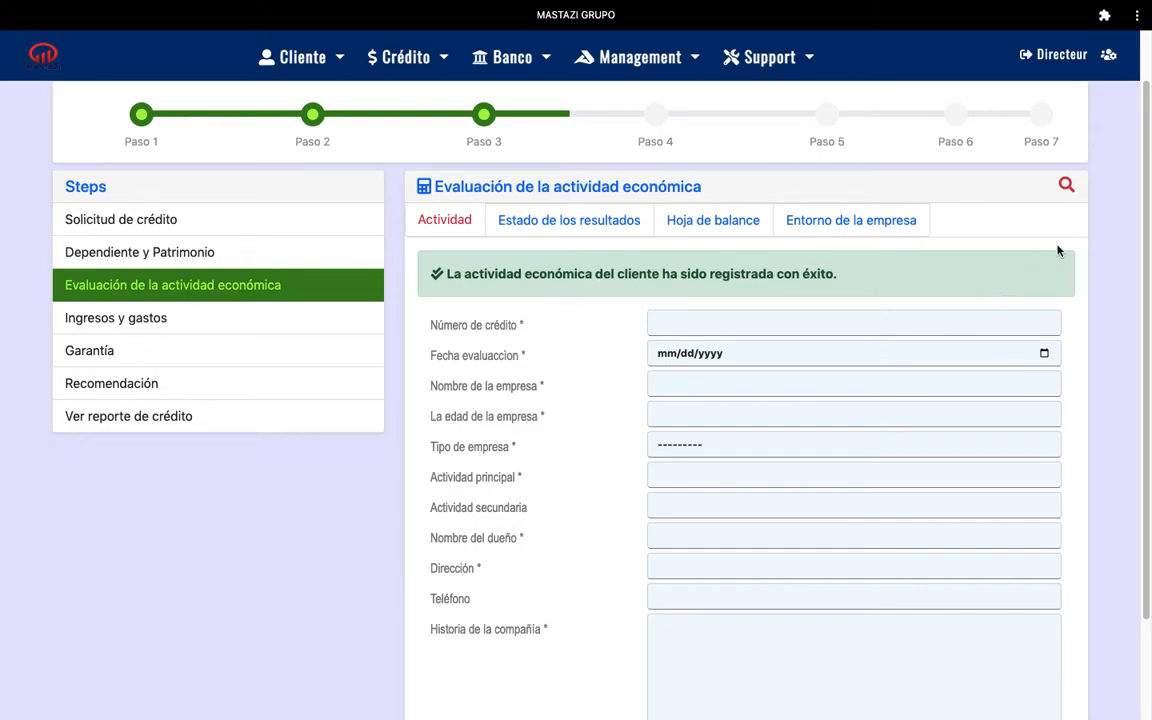
pyautogui.moveTo(1145, 200); pyautogui.dragTo(1142, 312)
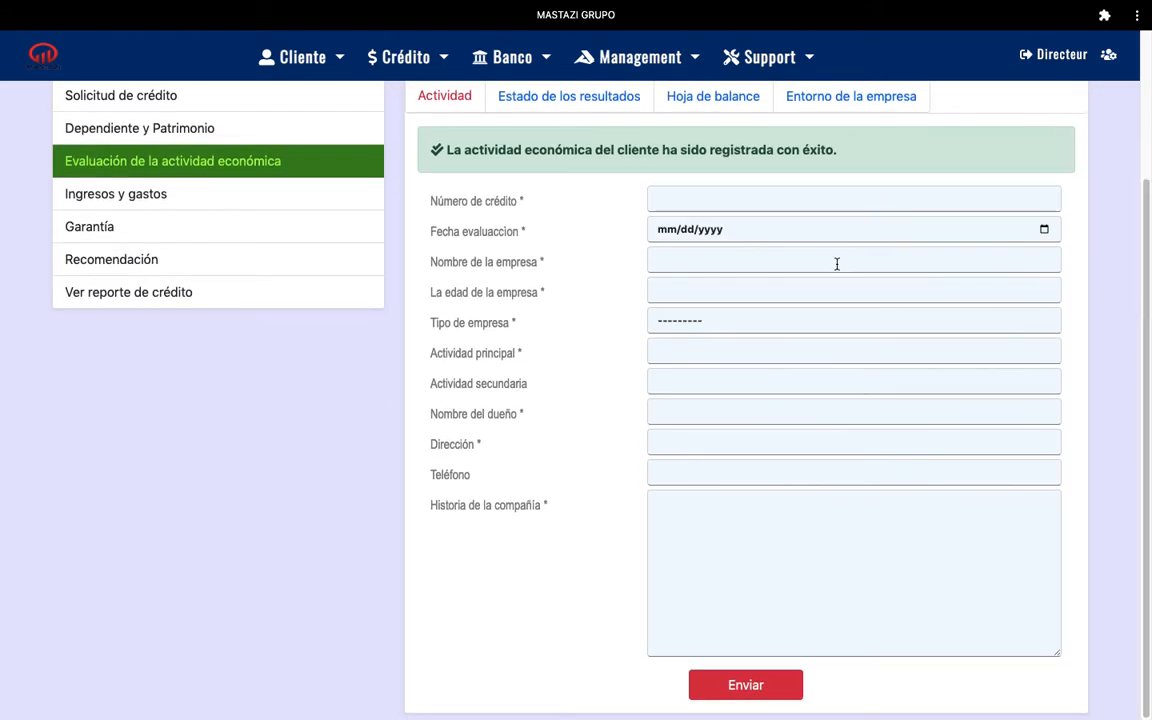
pyautogui.scroll(2, 1126, 185)
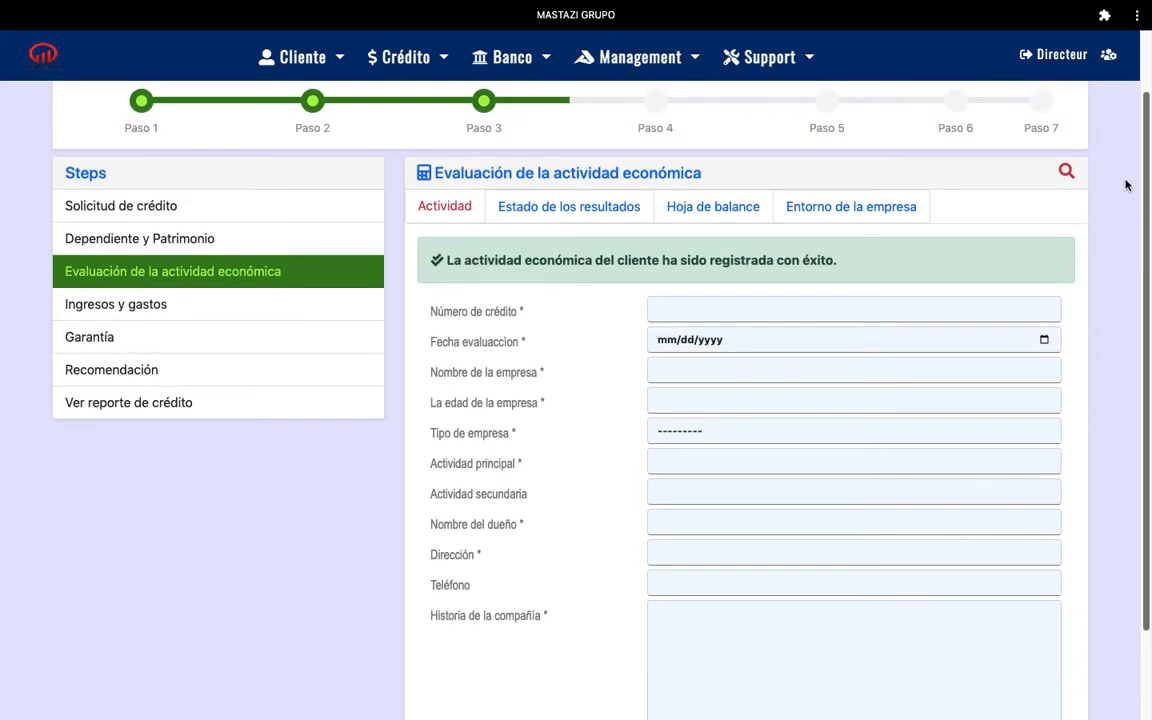
pyautogui.click(1064, 172)
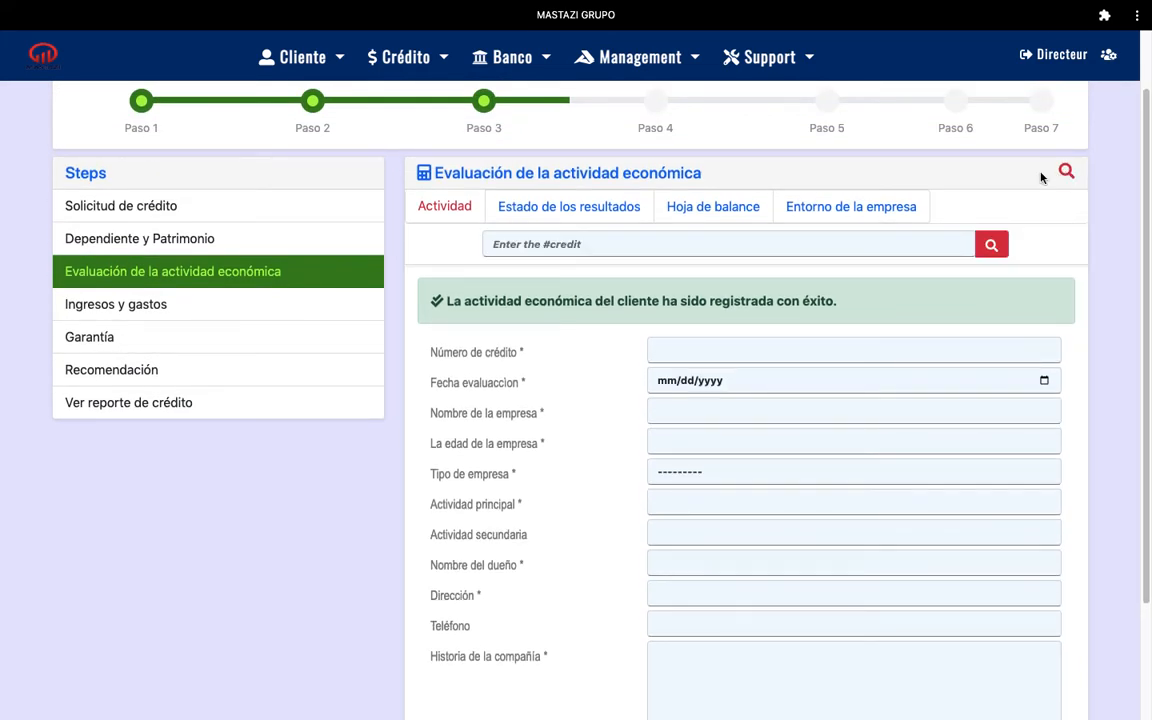
pyautogui.click(580, 244)
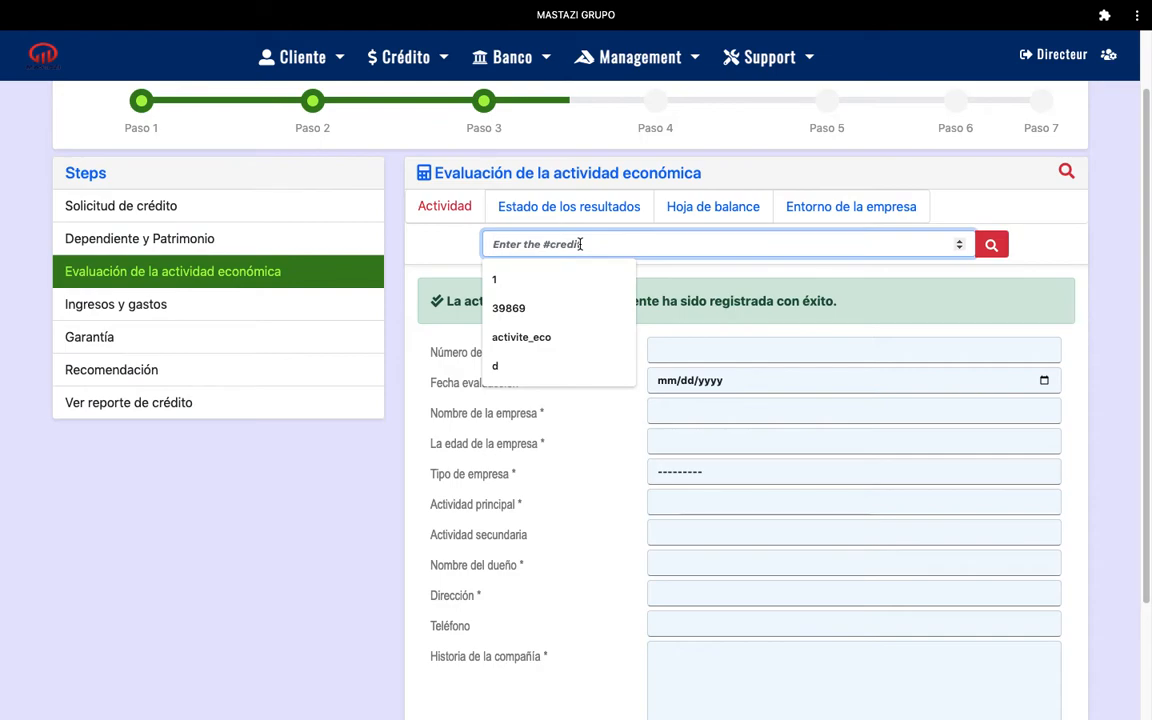
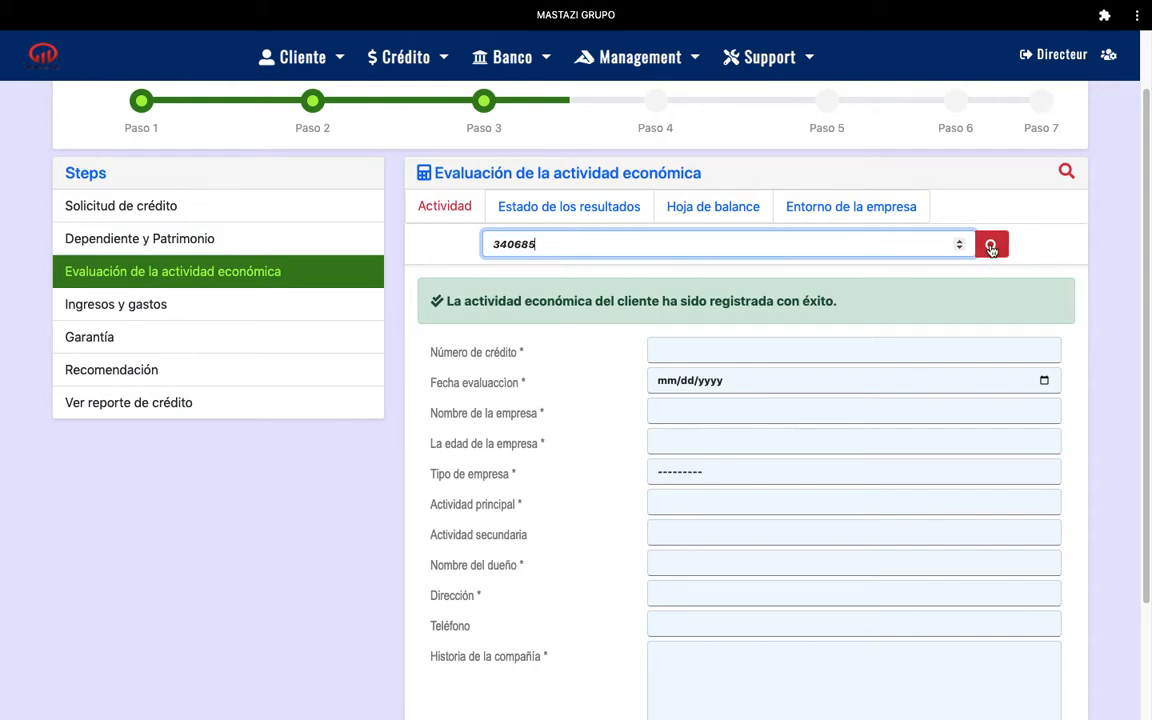
pyautogui.click(991, 246)
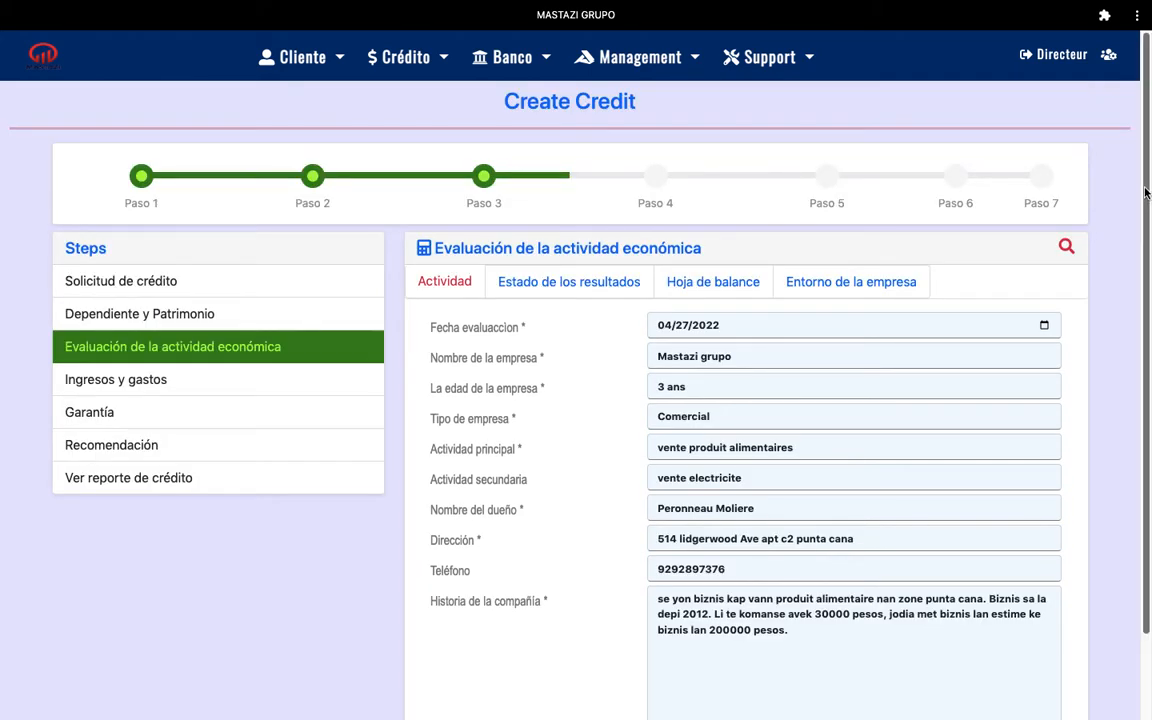
pyautogui.scroll(-2, 1145, 250)
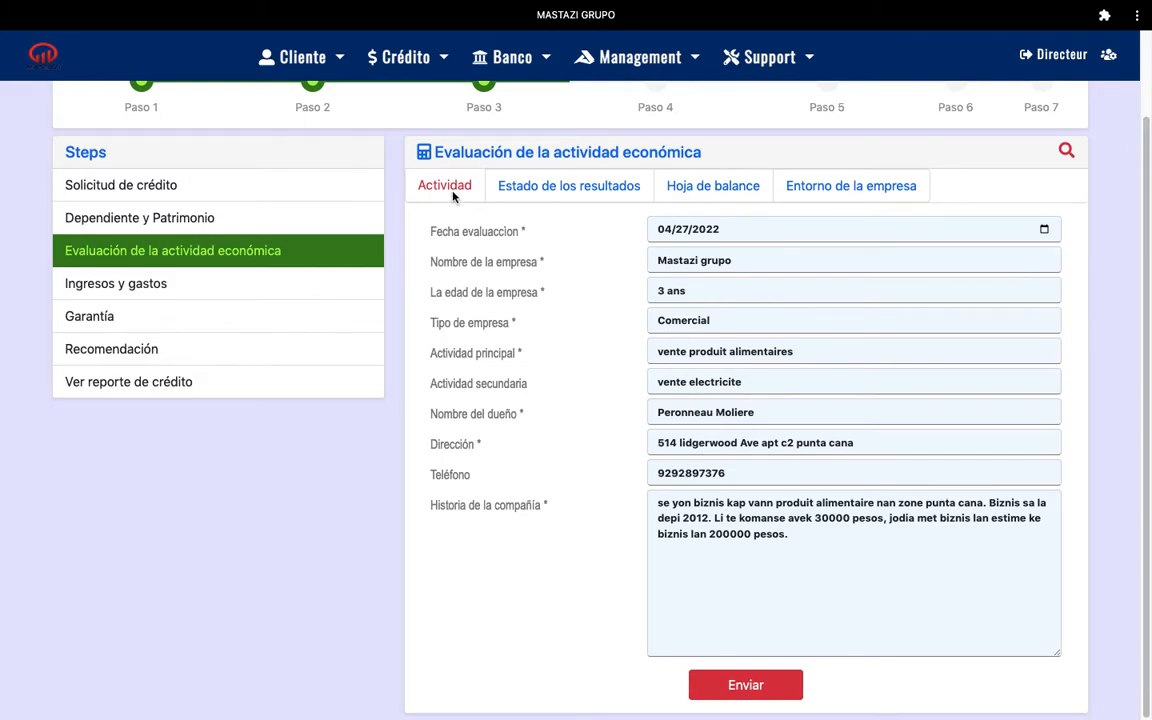
# Replace '3 ans' with '4 ans' in La edad de la empresa and submit the change
pyautogui.click(674, 291)
pyautogui.moveTo(674, 291); pyautogui.dragTo(650, 290)
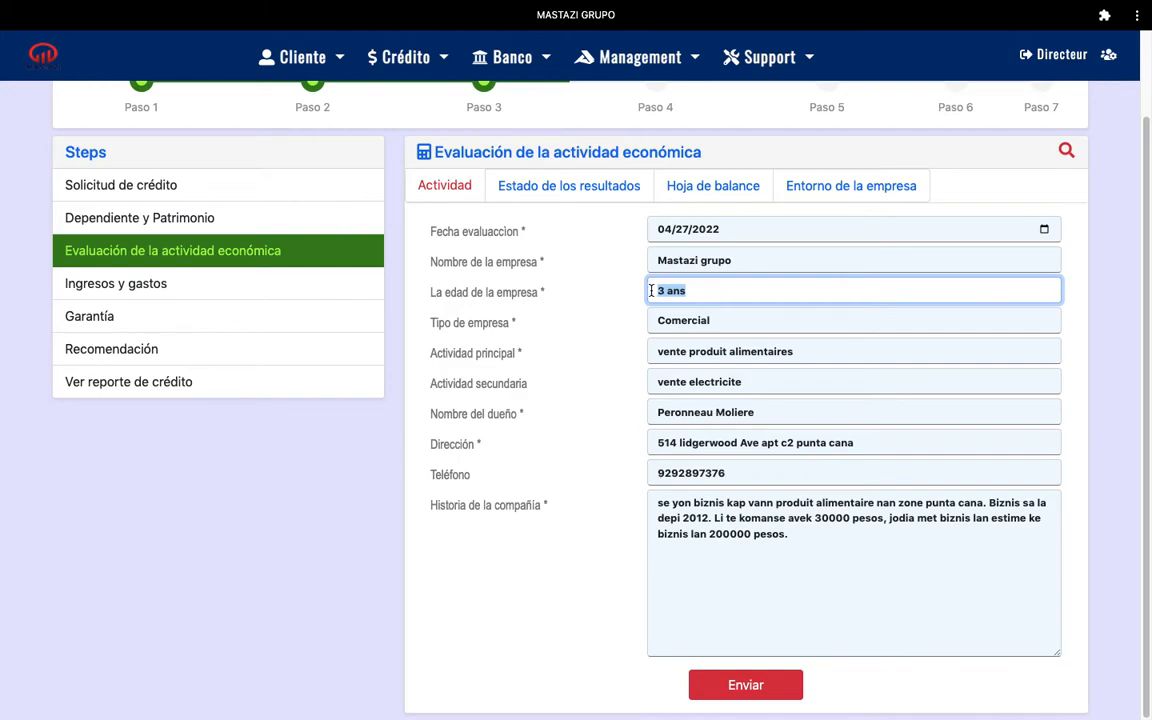
pyautogui.write('4 ans')
pyautogui.click(747, 685)
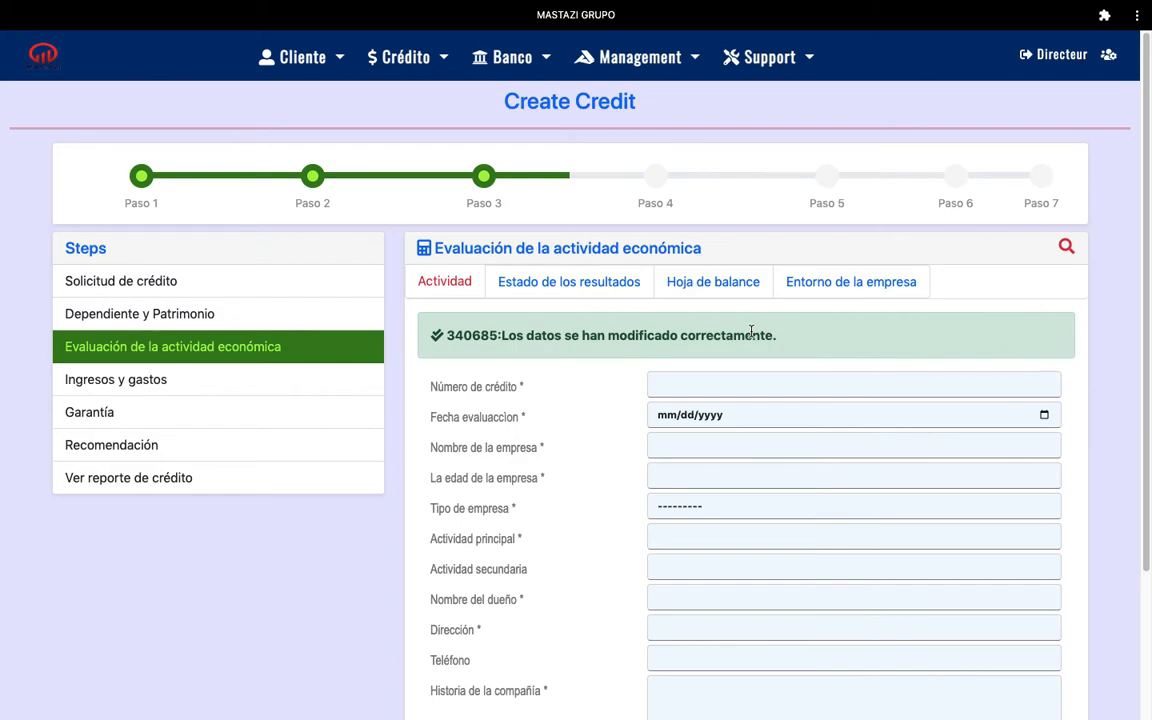
pyautogui.moveTo(798, 7)
pyautogui.moveTo(1146, 229); pyautogui.dragTo(1146, 272)
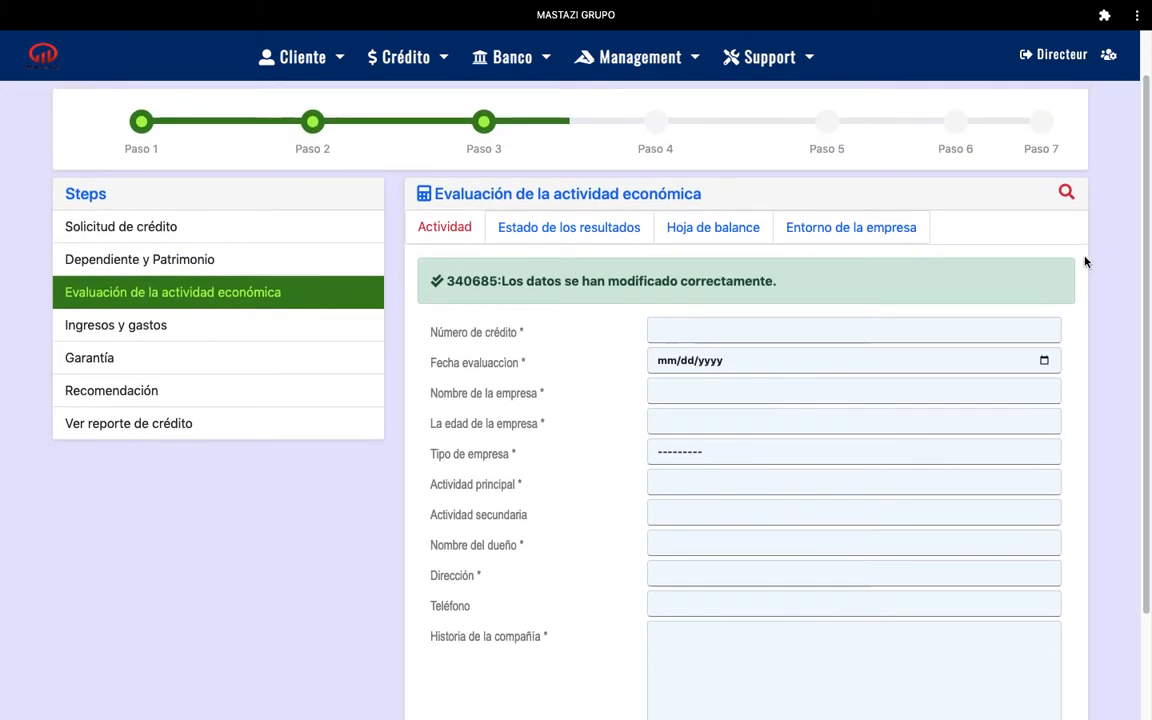
pyautogui.click(549, 236)
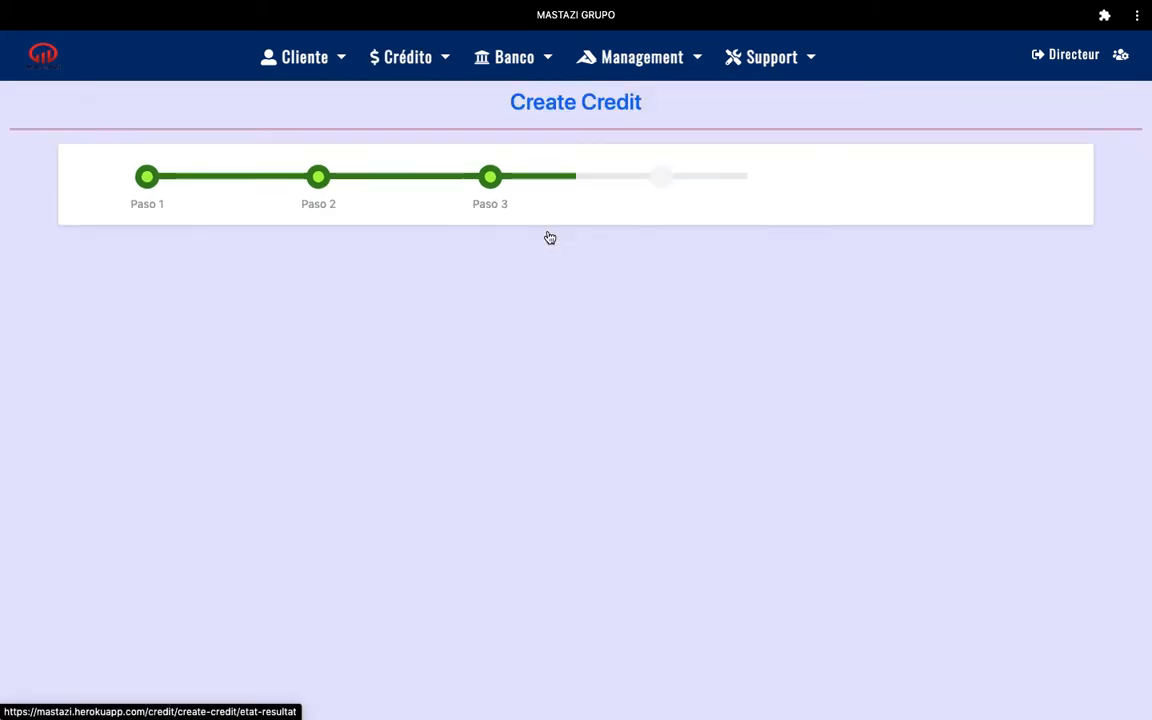
pyautogui.moveTo(1147, 283); pyautogui.dragTo(1138, 327)
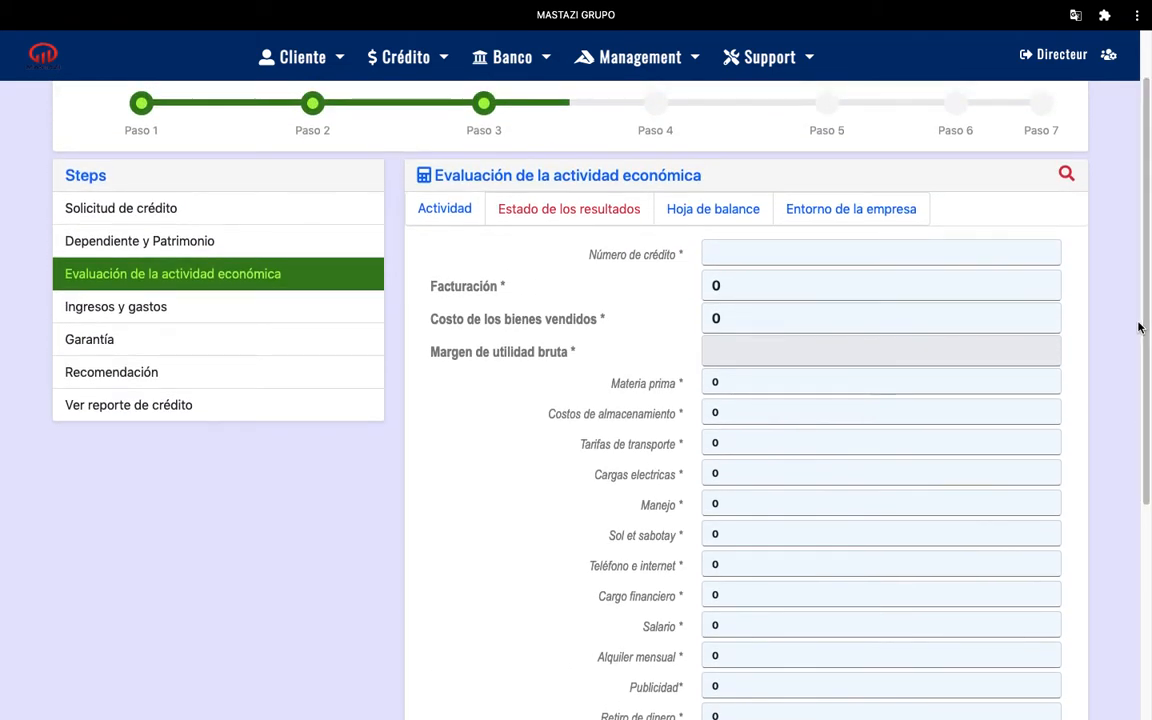
pyautogui.click(744, 253)
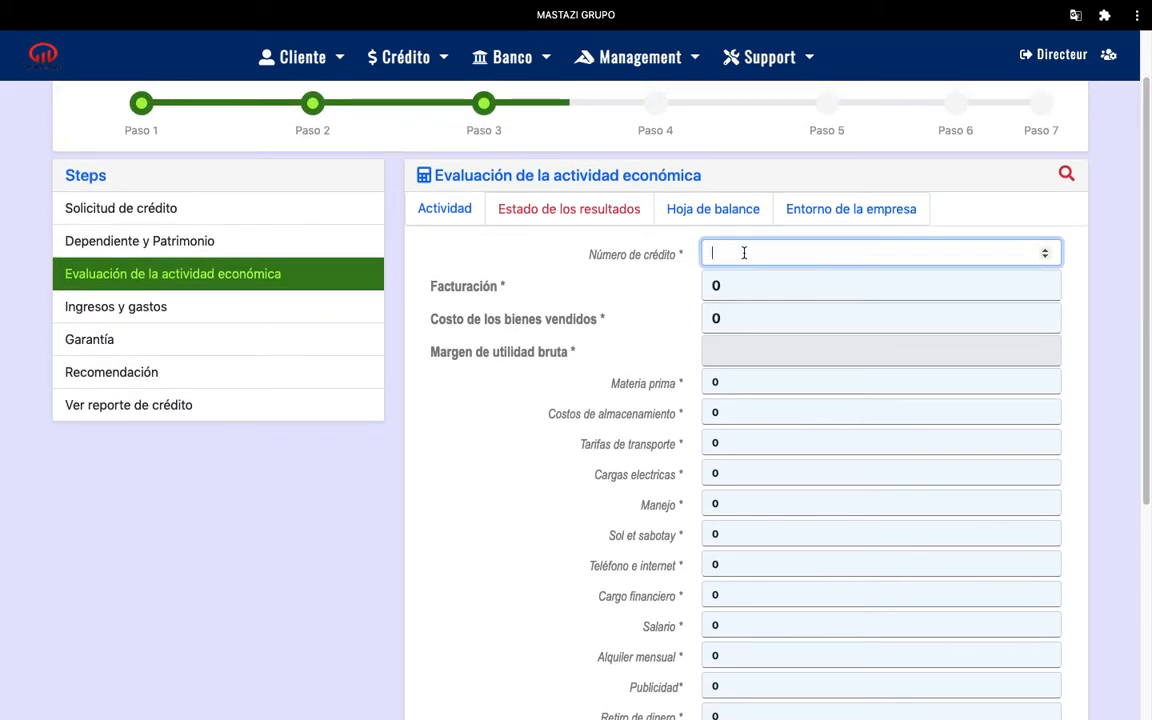
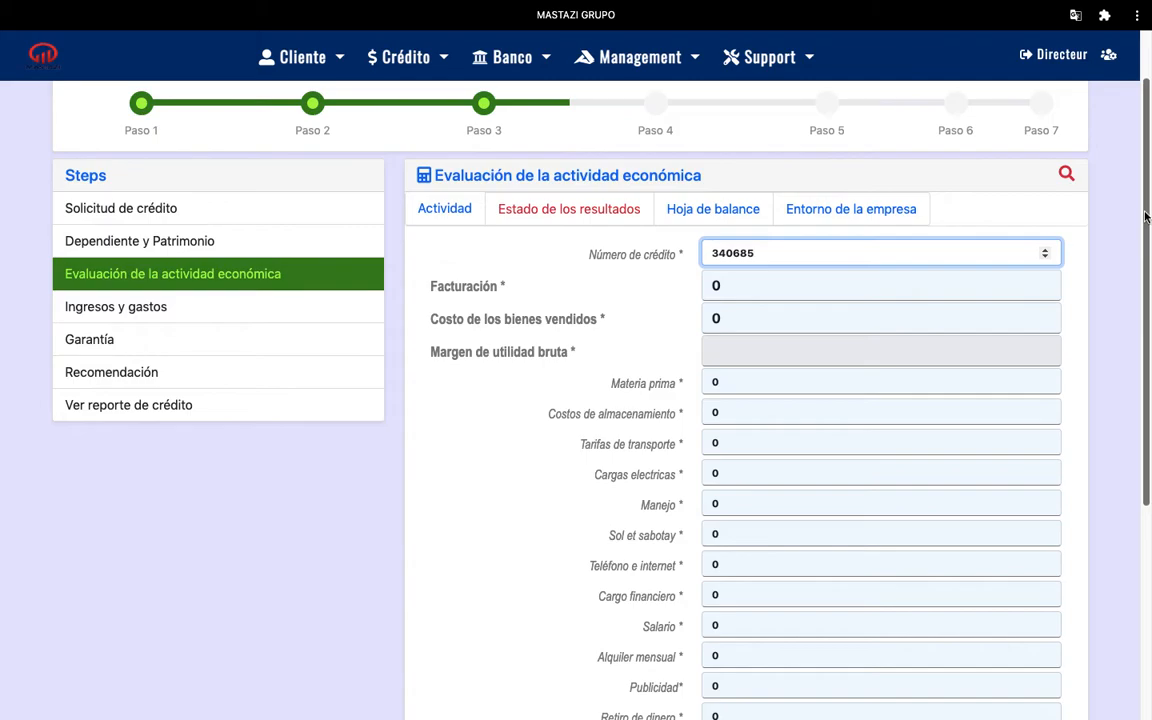
pyautogui.moveTo(1147, 190); pyautogui.dragTo(1144, 318)
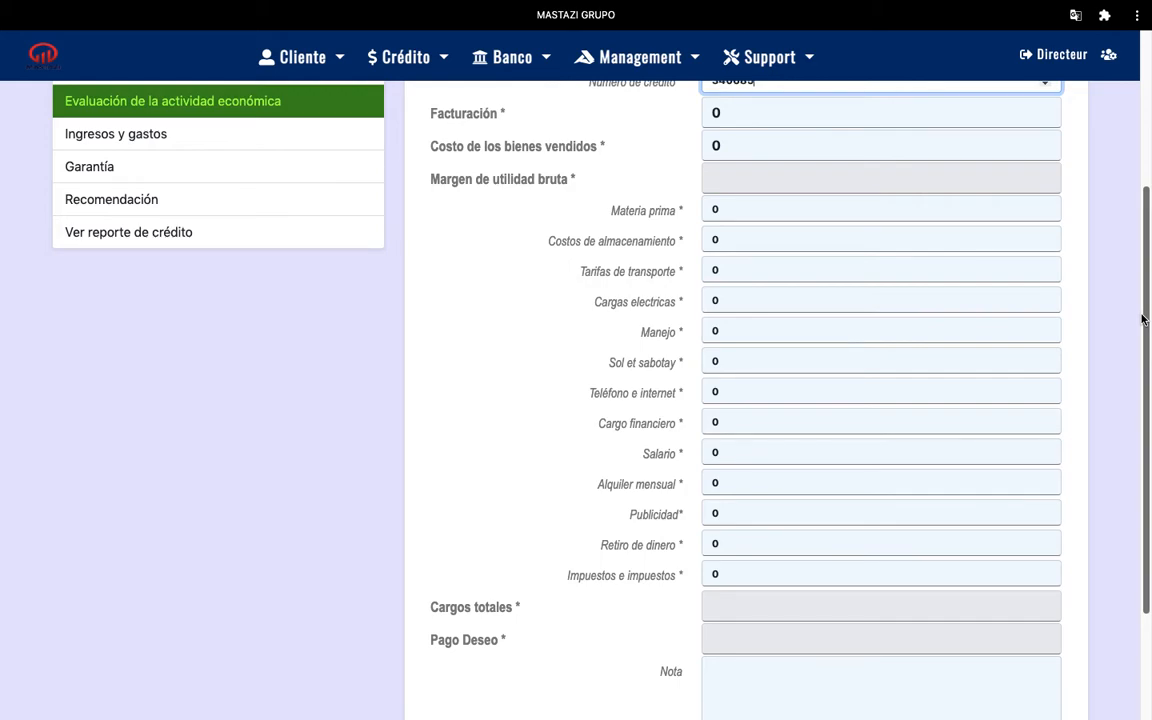
pyautogui.moveTo(1143, 318); pyautogui.dragTo(1136, 291)
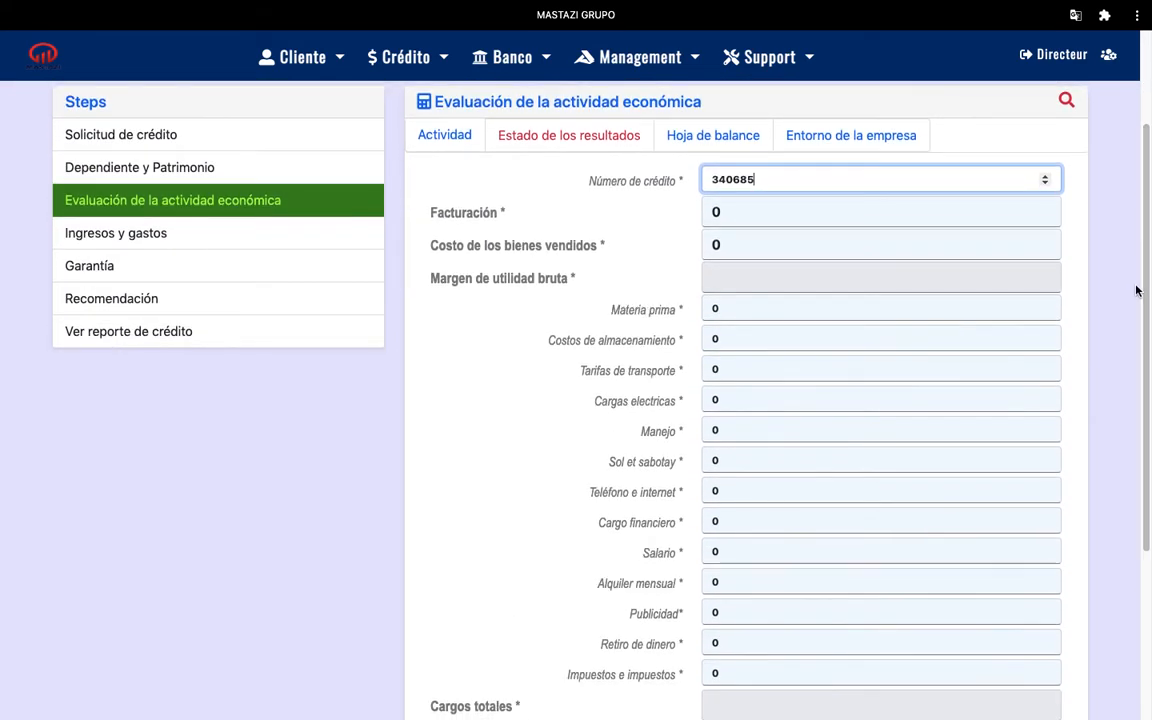
# Enter Facturación 100000 and cost of goods sold 30000 in the income statement
pyautogui.click(743, 211)
pyautogui.press('BackSpace')
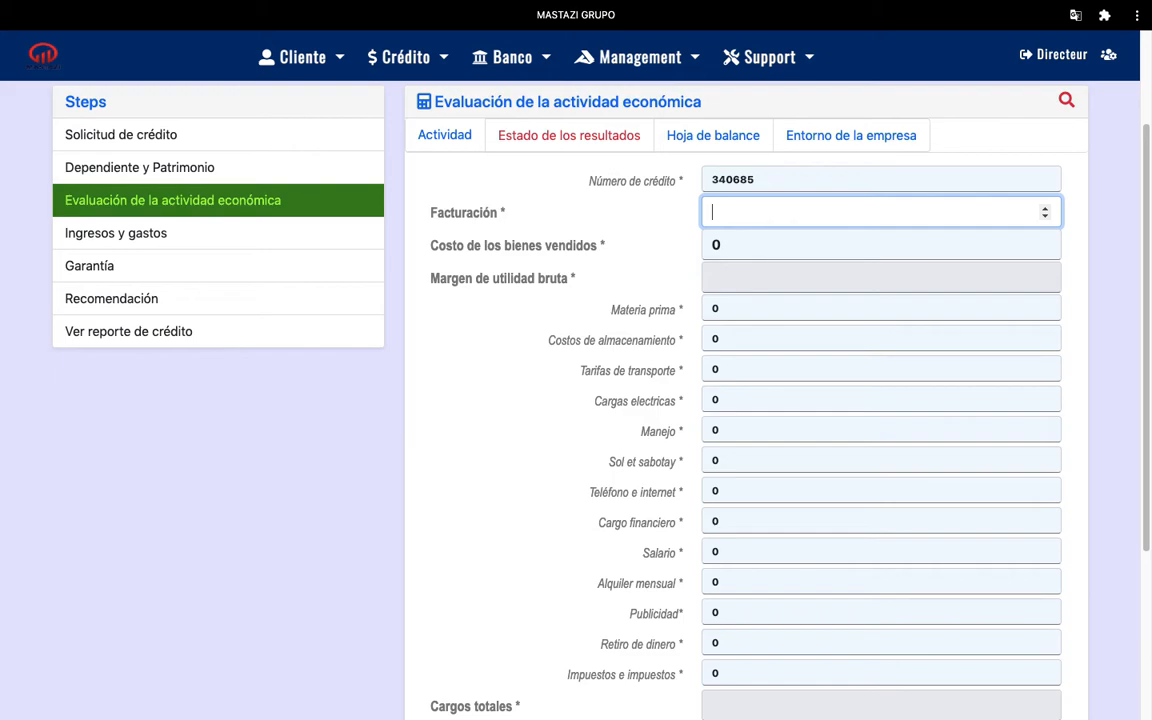
pyautogui.write('100000')
pyautogui.click(731, 247)
pyautogui.press('BackSpace')
pyautogui.write('300')
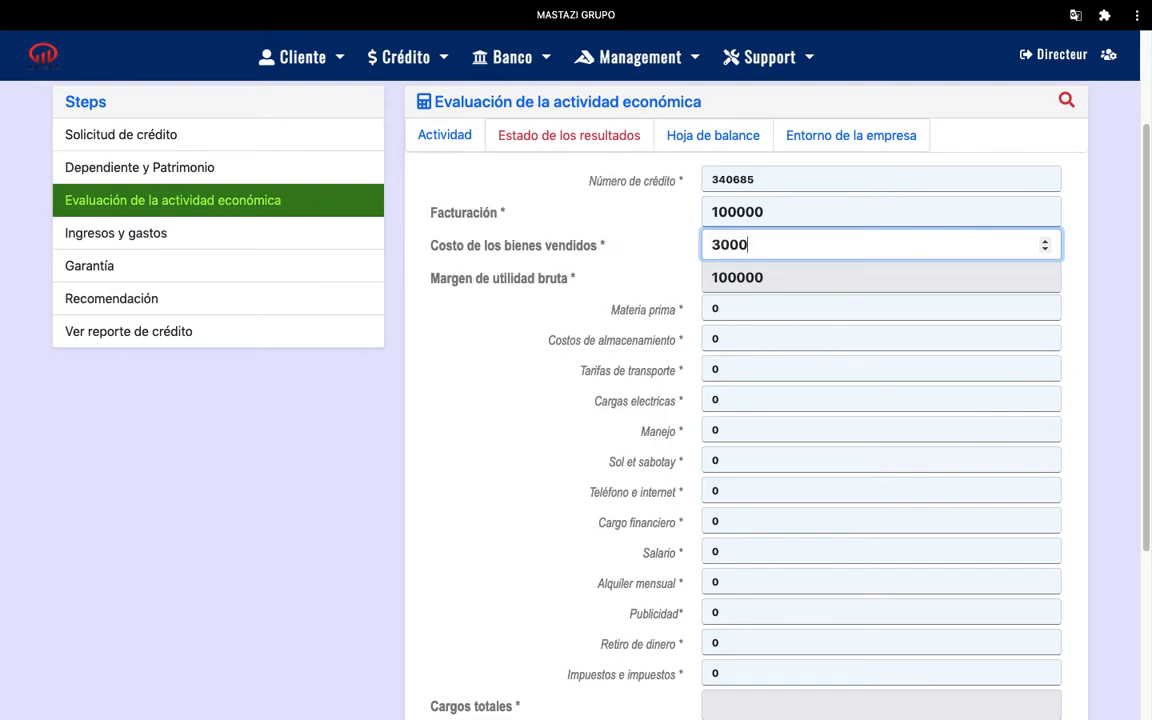
pyautogui.click(1094, 291)
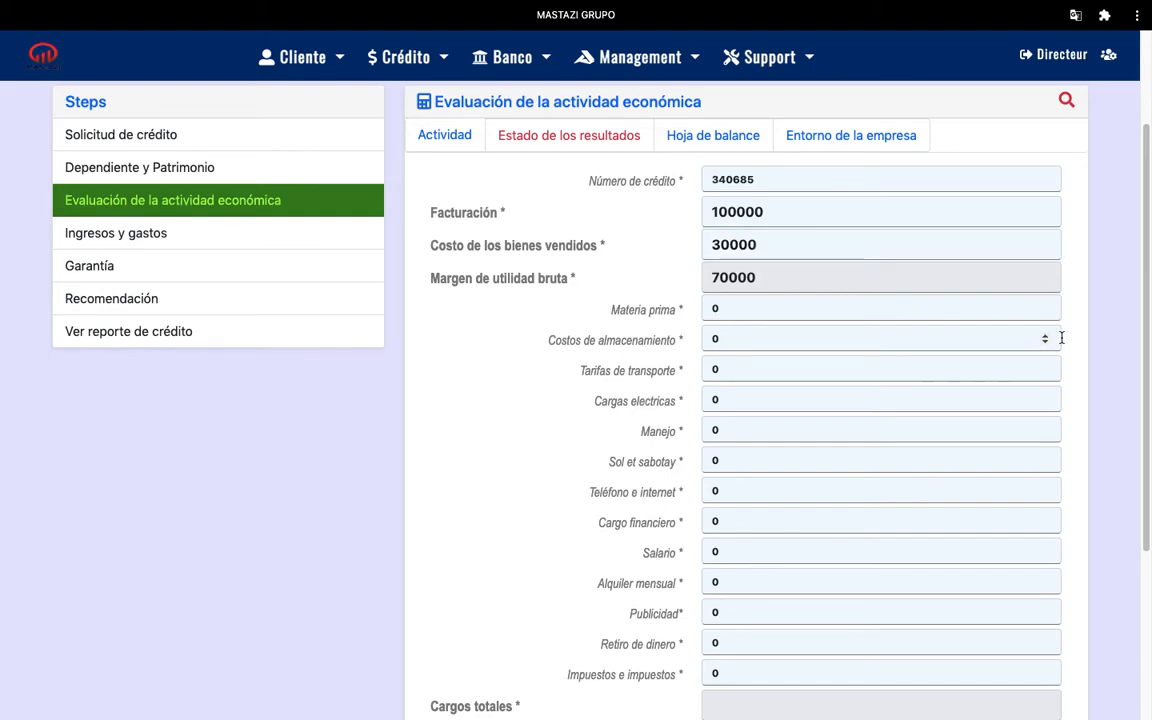
pyautogui.scroll(-2, 1146, 307)
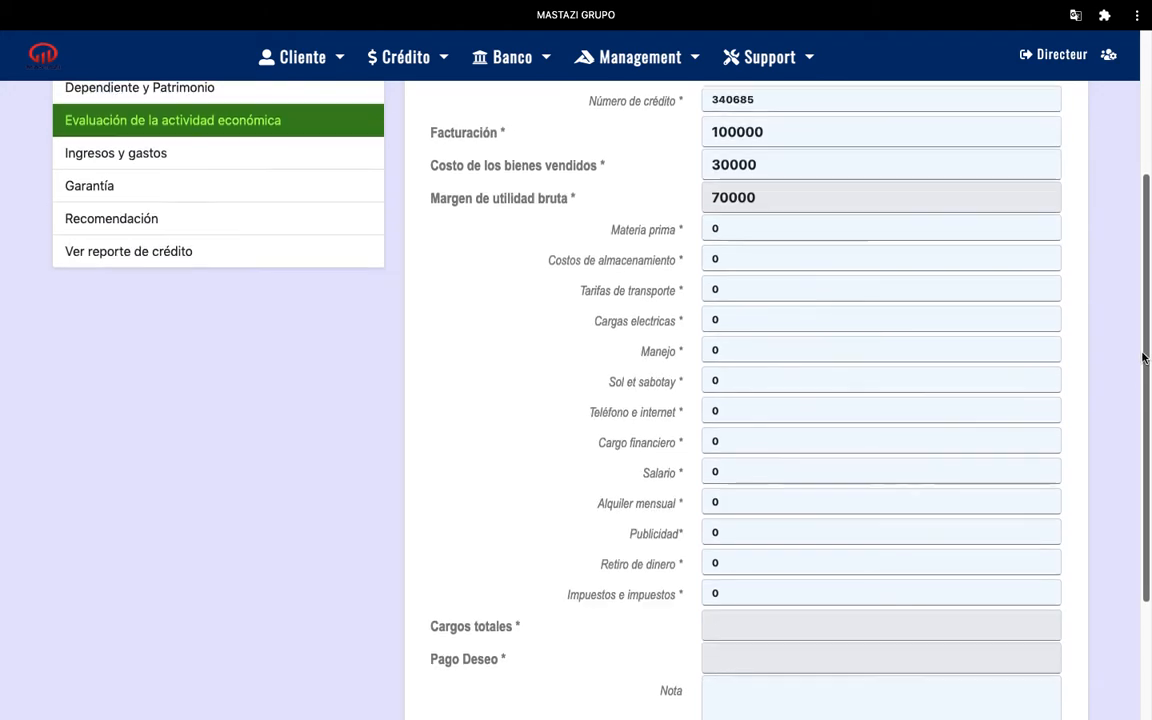
# Set Tarifas de transporte to 2000 and Cargas electricas to 1000, then clear Sol et sabotay
pyautogui.click(730, 279)
pyautogui.press('BackSpace')
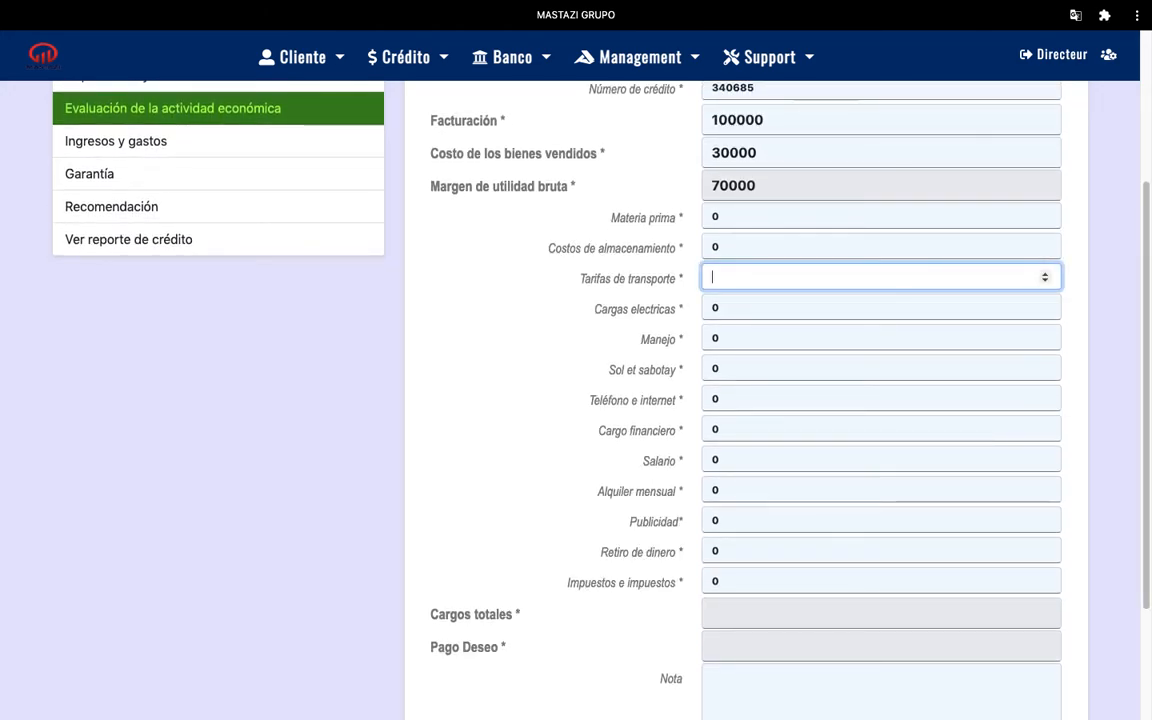
pyautogui.write('2000')
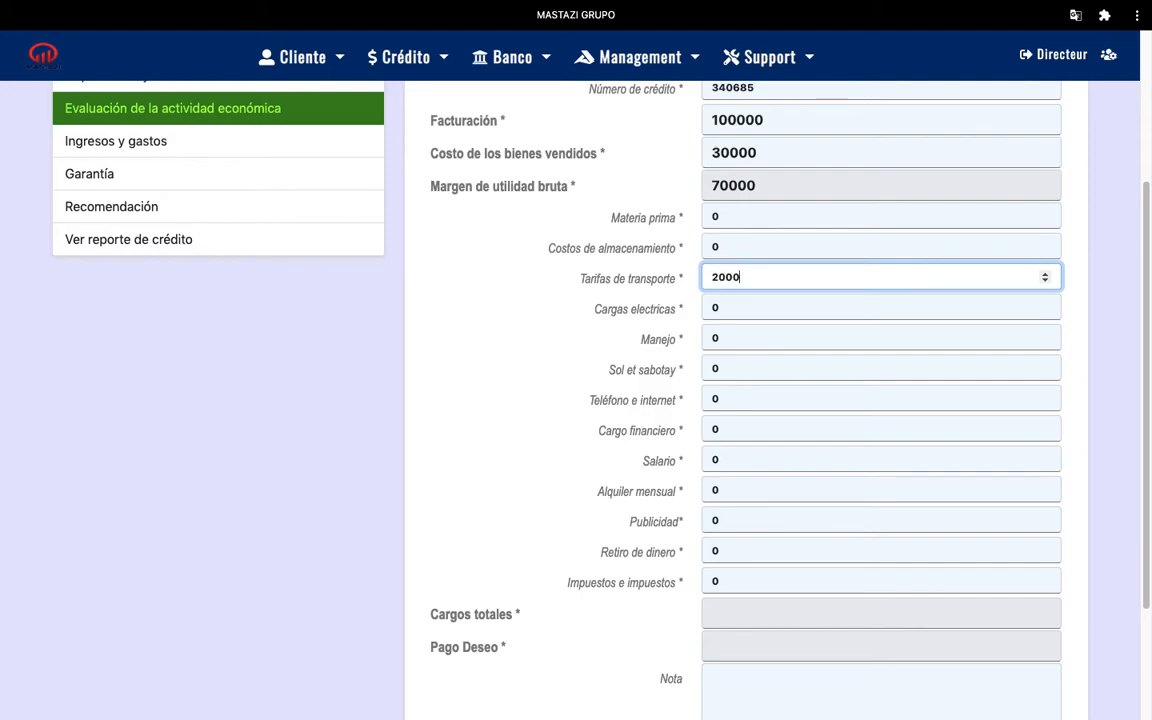
pyautogui.click(738, 307)
pyautogui.press('BackSpace')
pyautogui.write('1000')
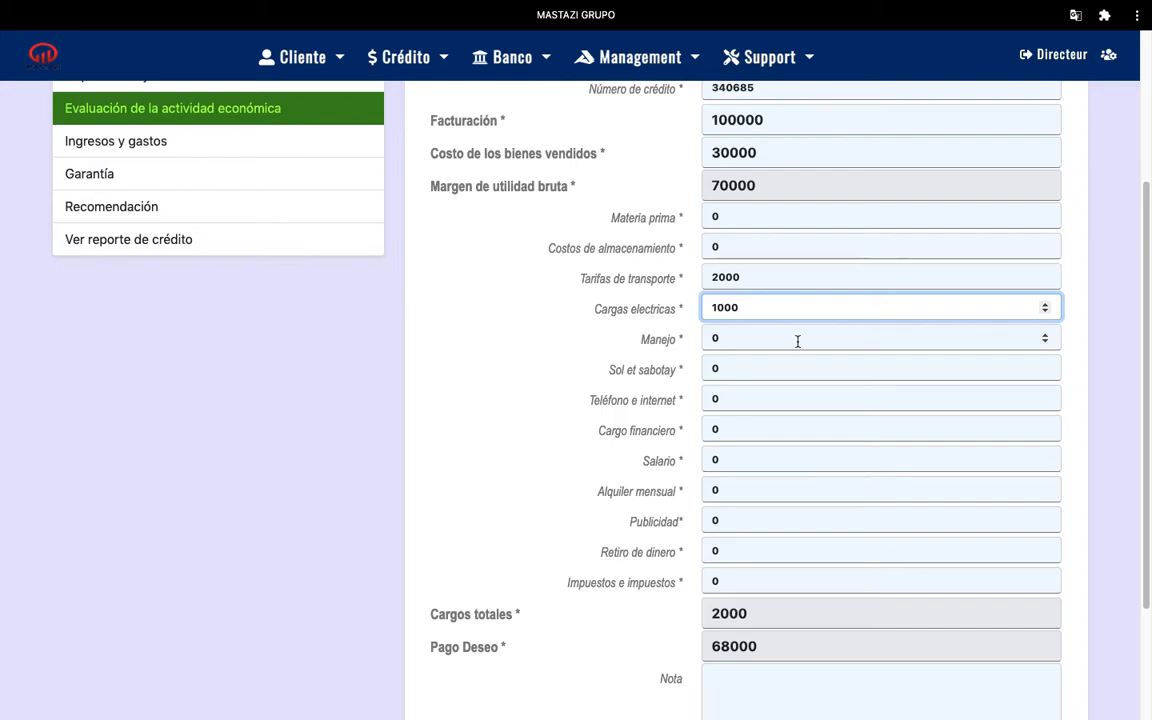
pyautogui.click(724, 370)
pyautogui.press('BackSpace')
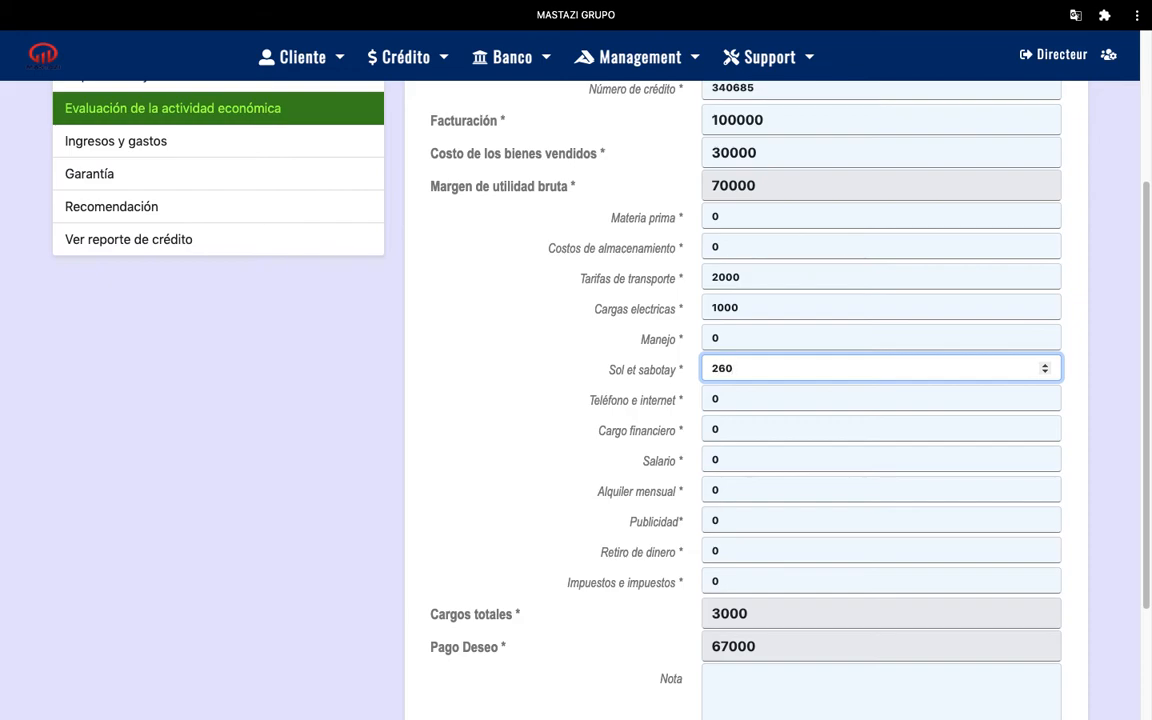
# Enter Teléfono e internet 1000 and Cargo financiero 4000
pyautogui.click(735, 403)
pyautogui.press('BackSpace')
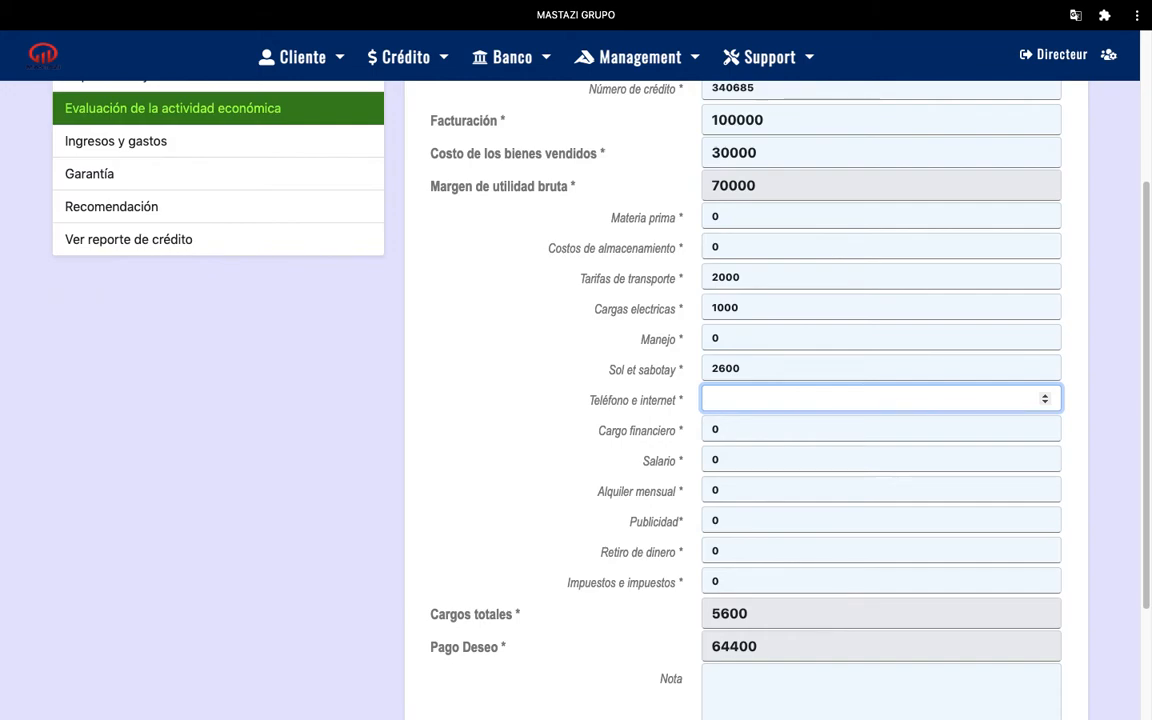
pyautogui.write('1000')
pyautogui.click(735, 429)
pyautogui.press('BackSpace')
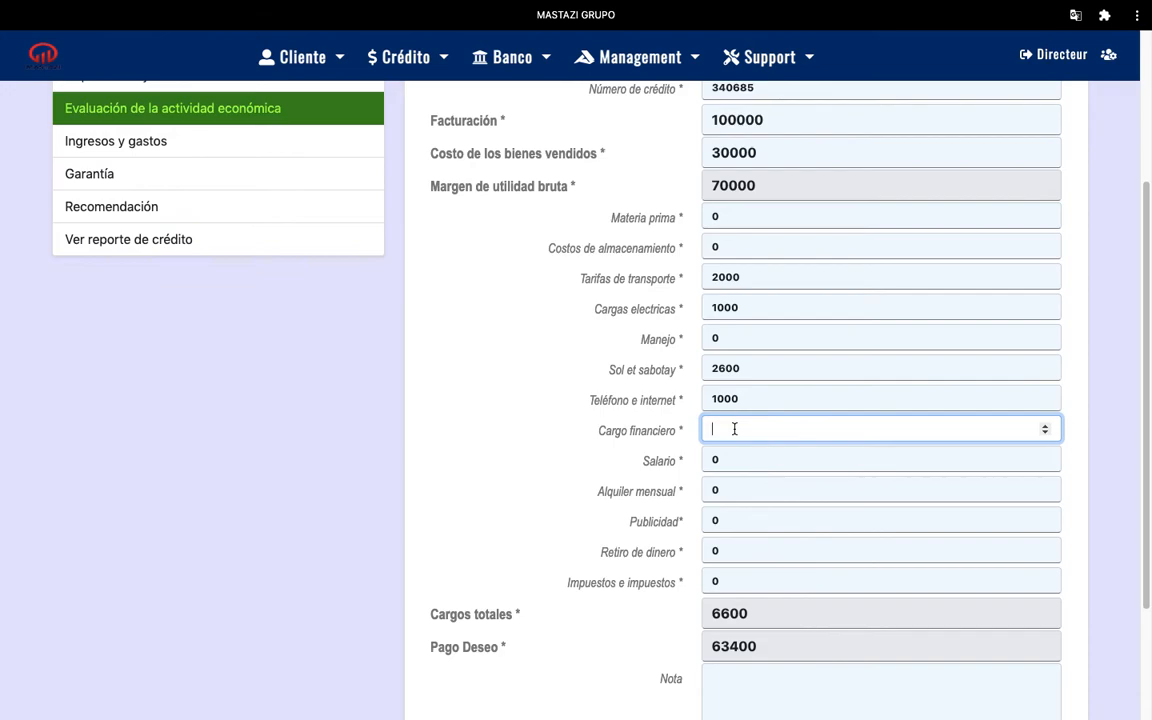
pyautogui.write('000')
# Enter Salario 20000 and Retiro de dinero 12000, bringing Pago Deseo to 27400
pyautogui.click(736, 461)
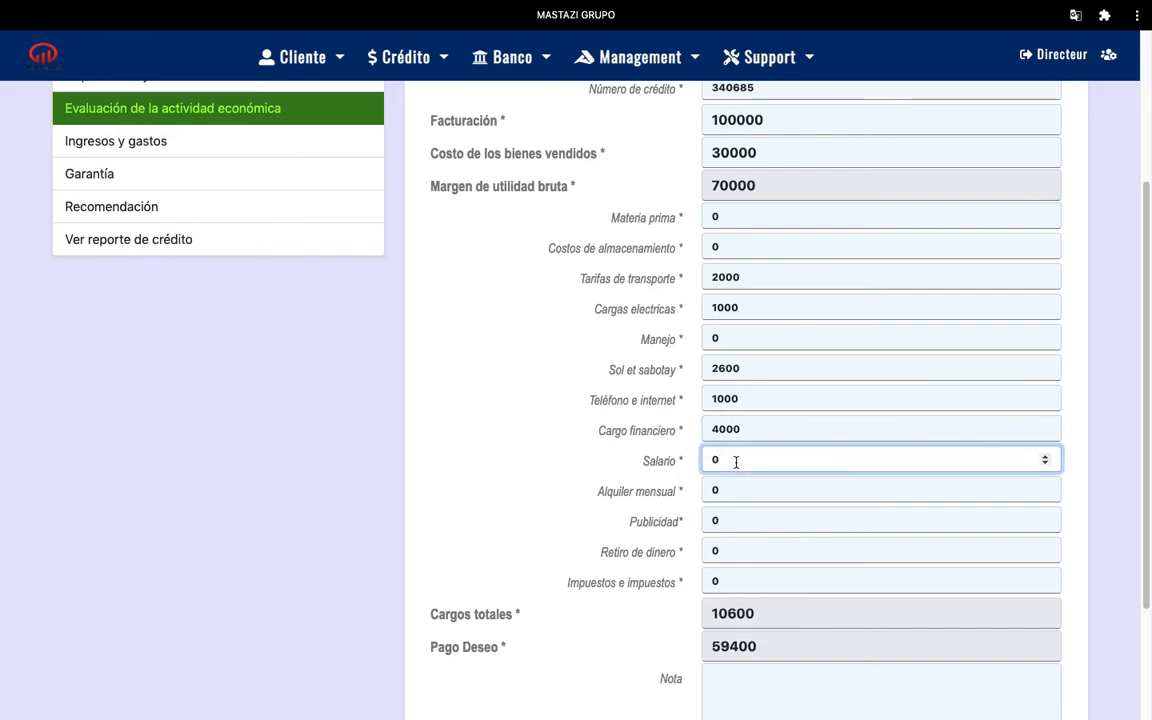
pyautogui.press('BackSpace')
pyautogui.write('20000')
pyautogui.click(729, 520)
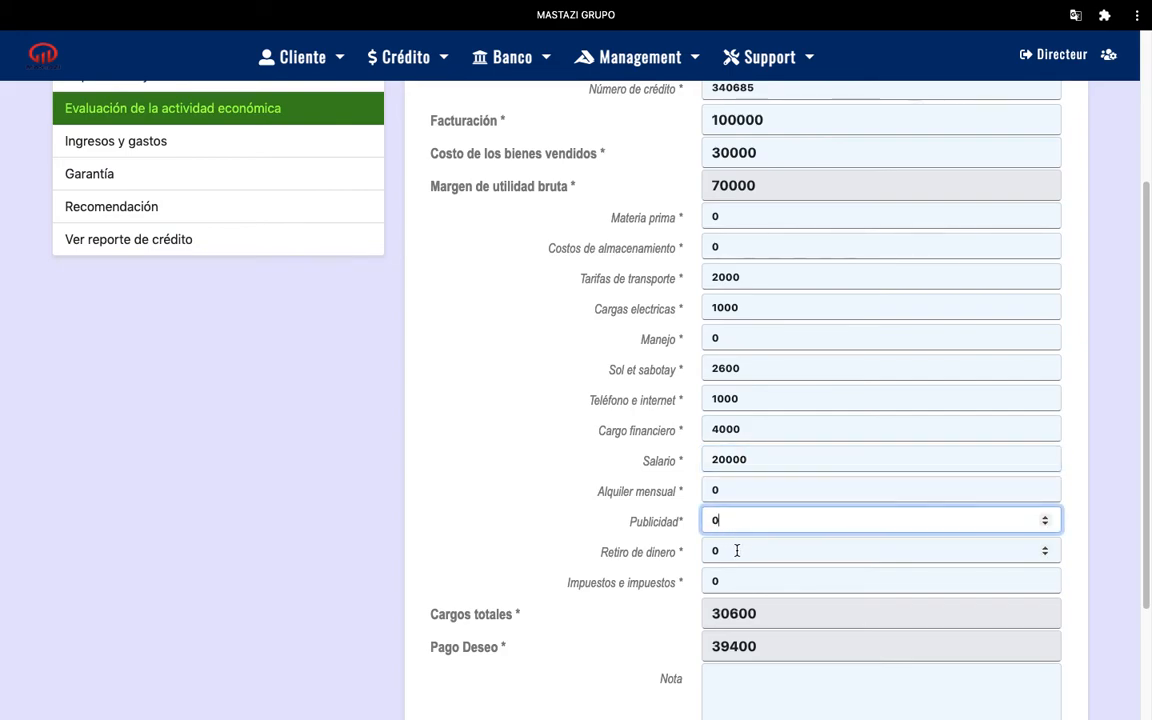
pyautogui.click(719, 551)
pyautogui.press('BackSpace')
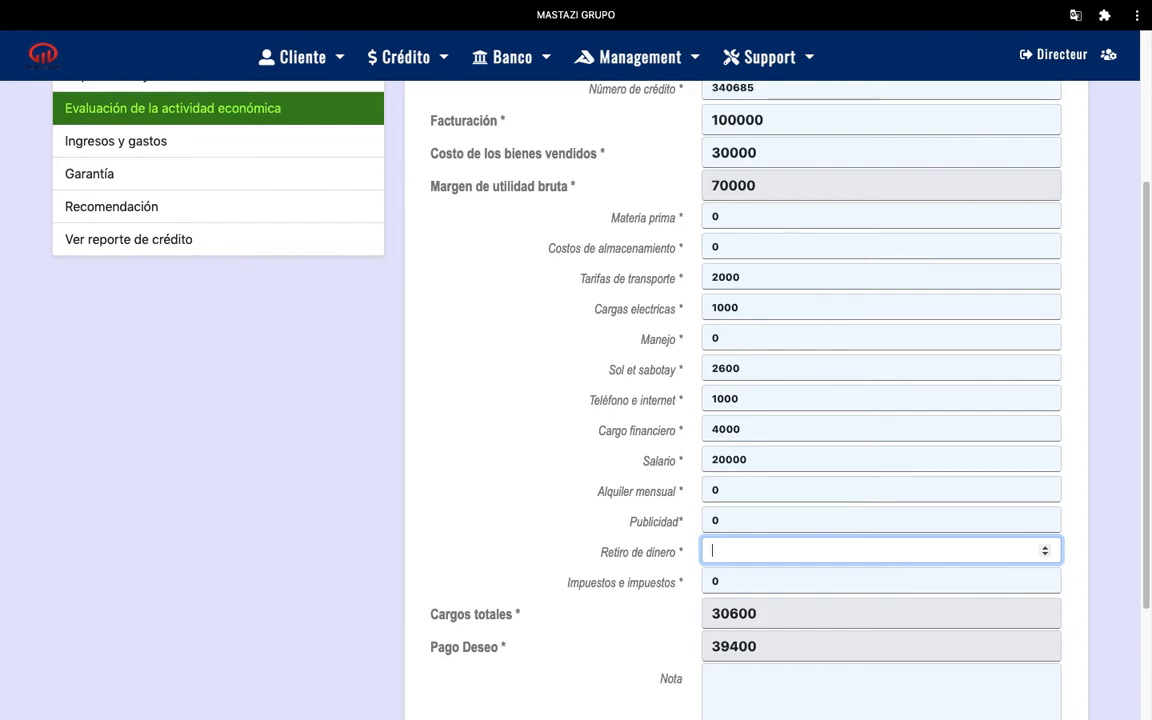
pyautogui.write('120000')
pyautogui.click(1120, 478)
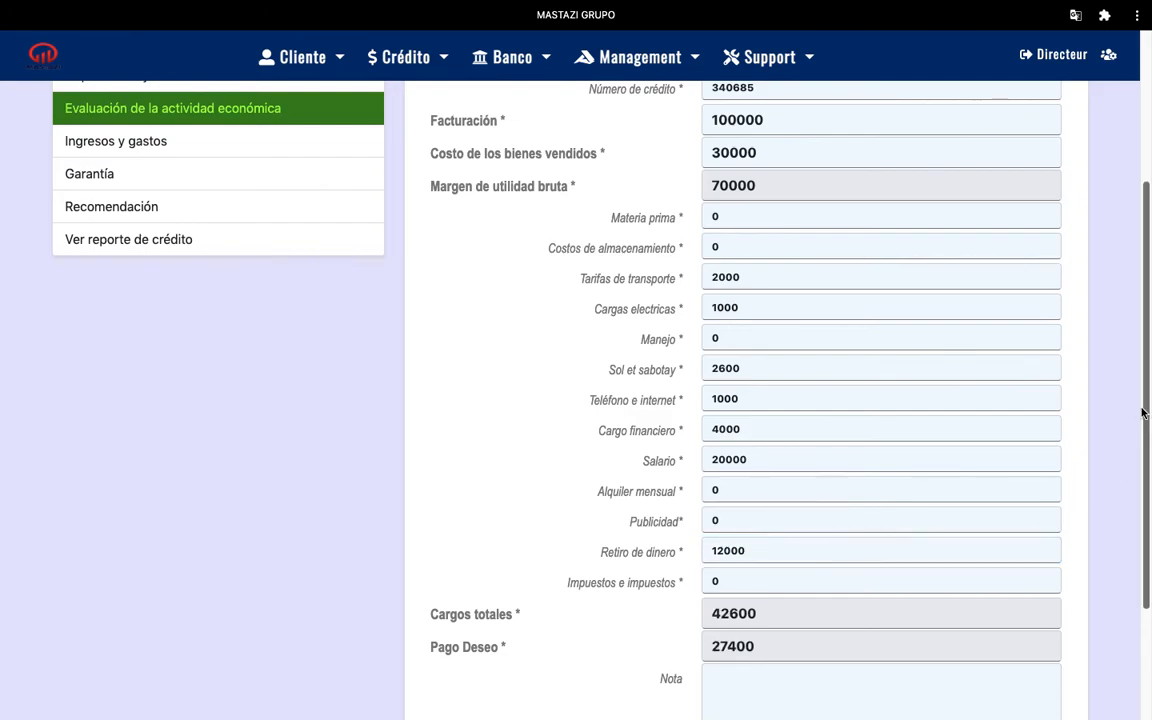
# Add the note 'ou trouve biznis lan gen anpil depans...' to the income statement's Nota field
pyautogui.scroll(-3, 1148, 393)
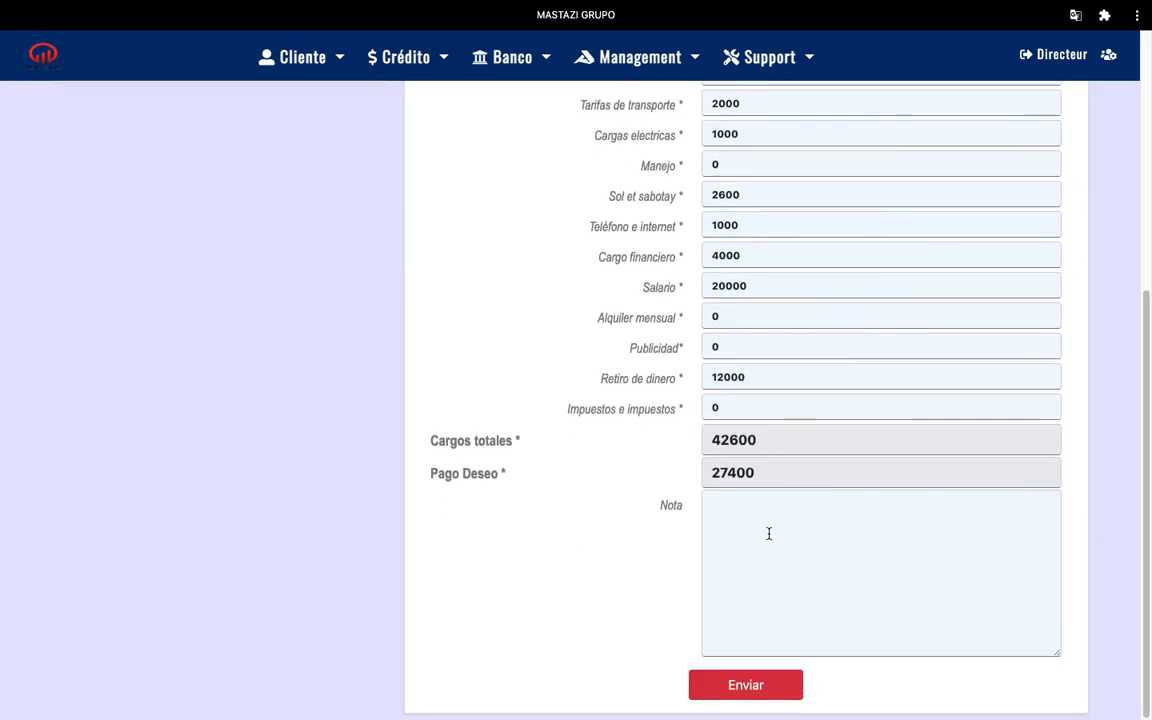
pyautogui.click(731, 510)
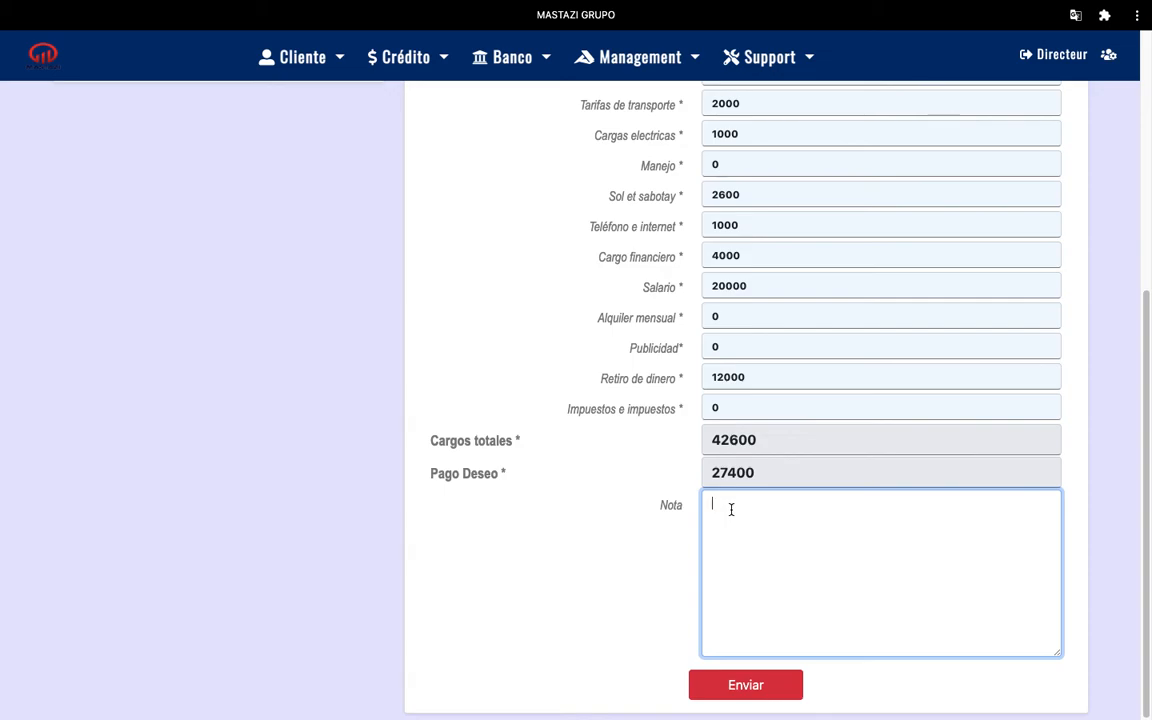
pyautogui.write('ou trouve biznis lan gen anpil')
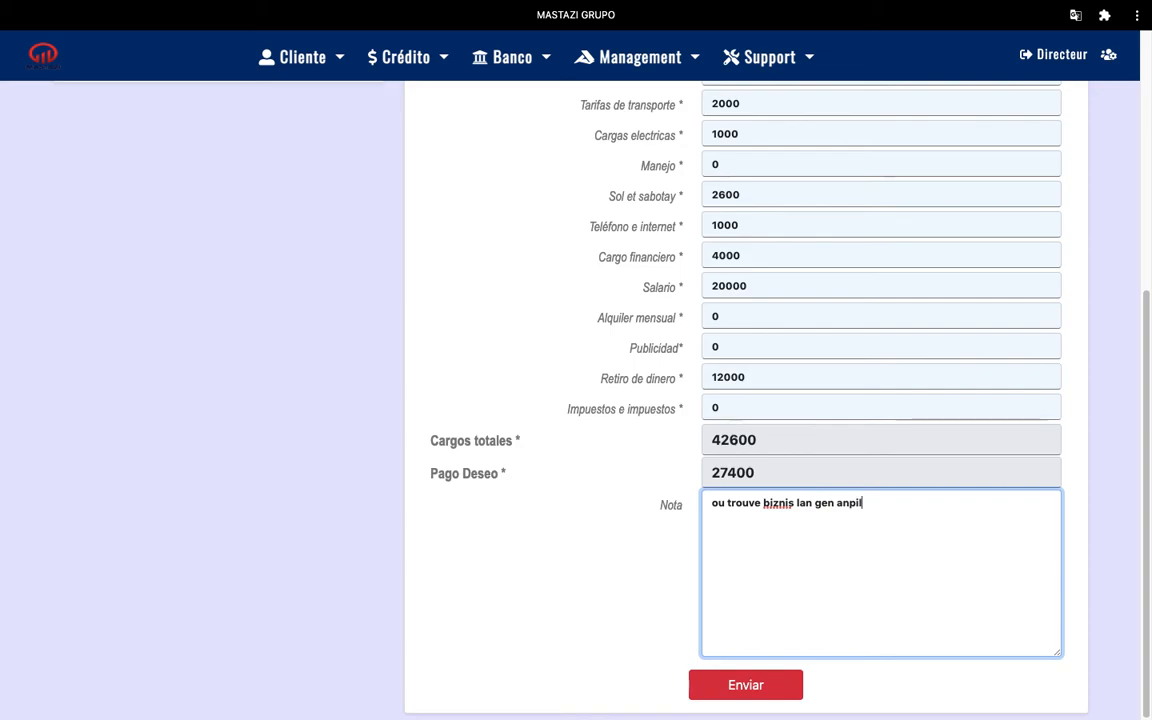
pyautogui.write(' depans....')
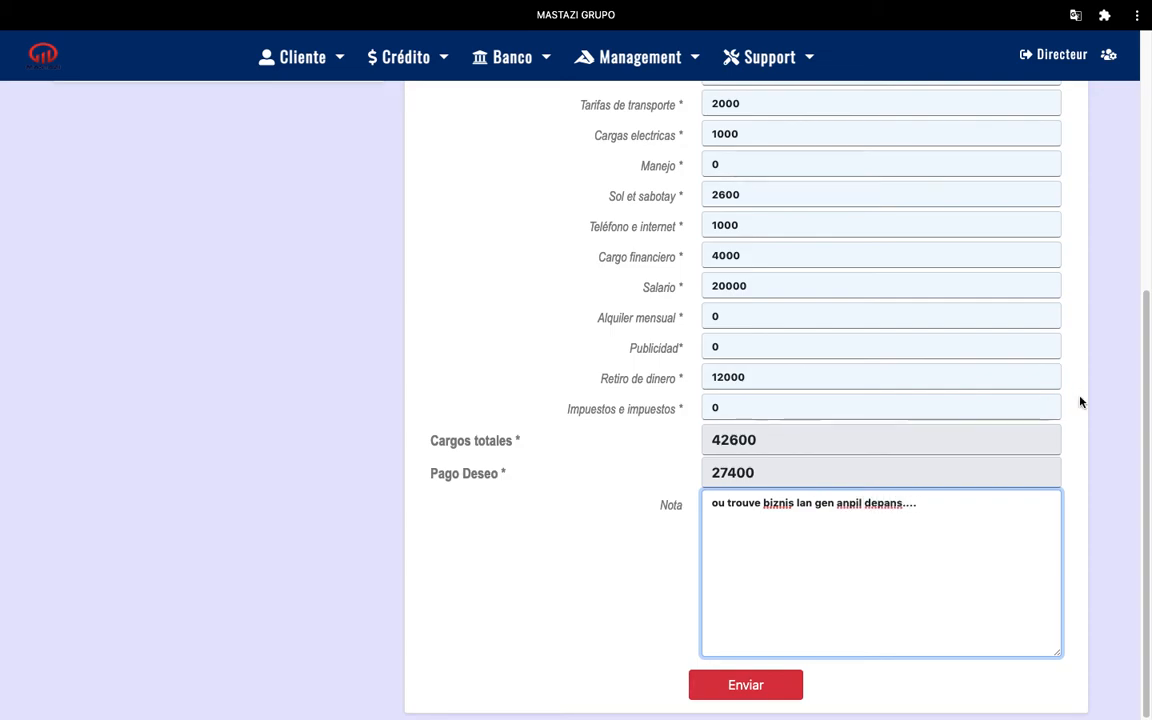
pyautogui.moveTo(1147, 321); pyautogui.dragTo(1142, 256)
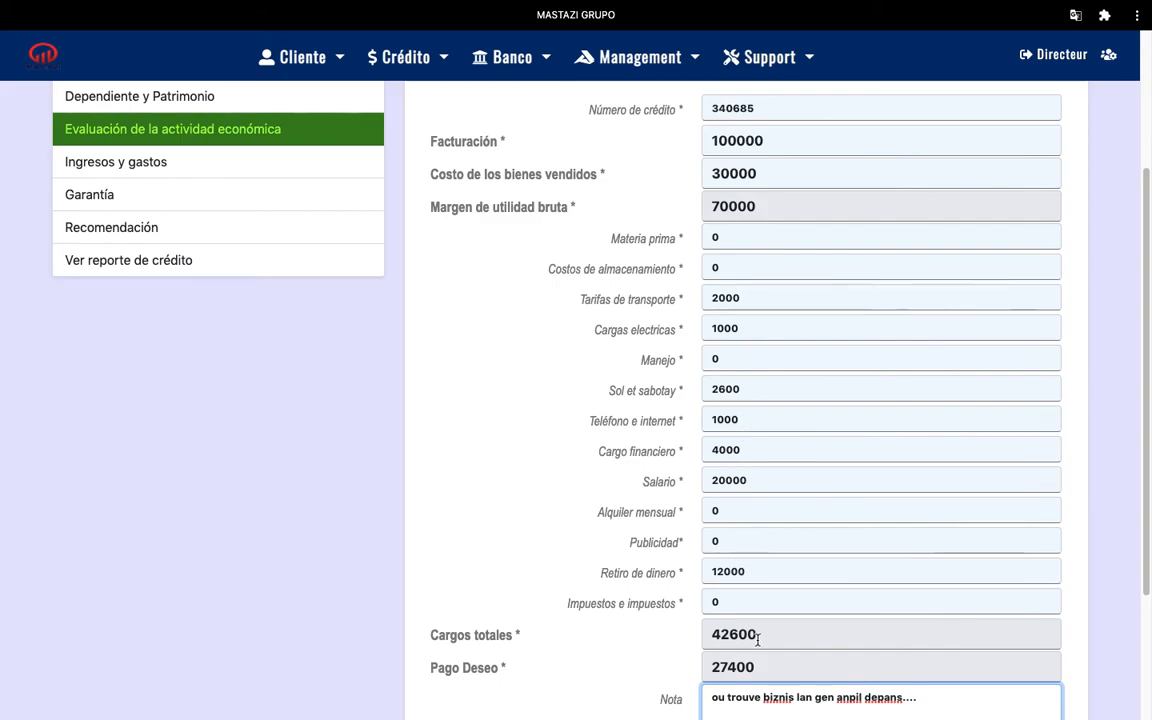
pyautogui.scroll(-3, 1146, 367)
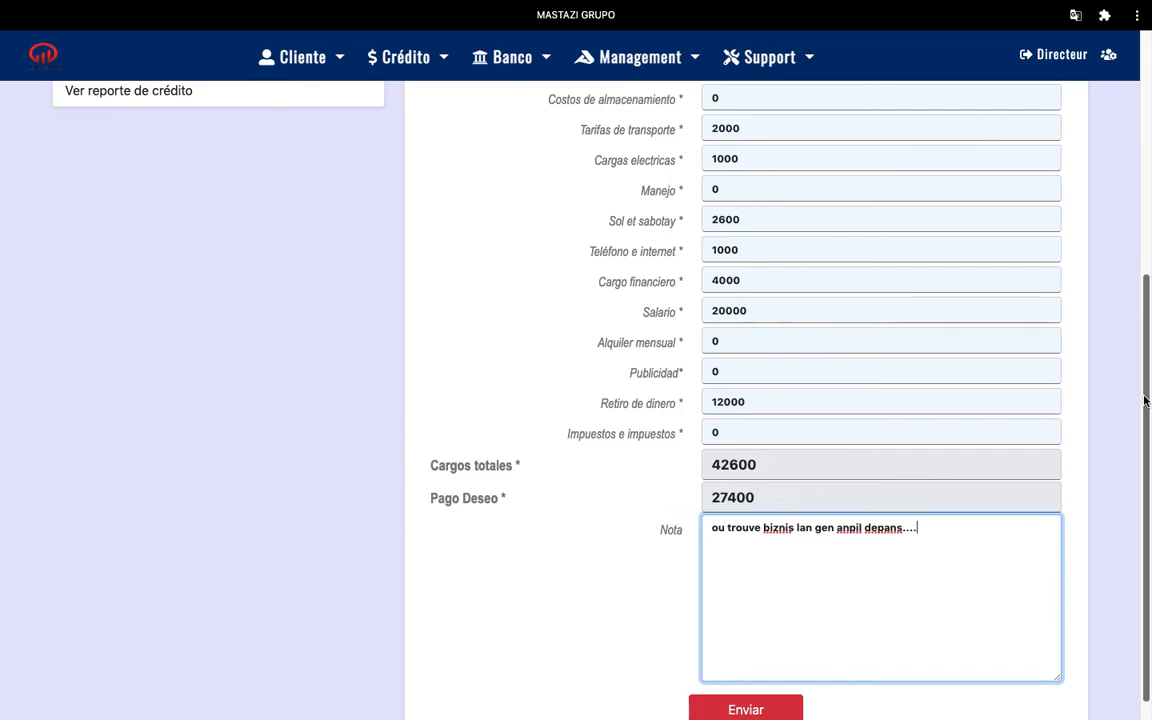
pyautogui.scroll(-1, 1131, 411)
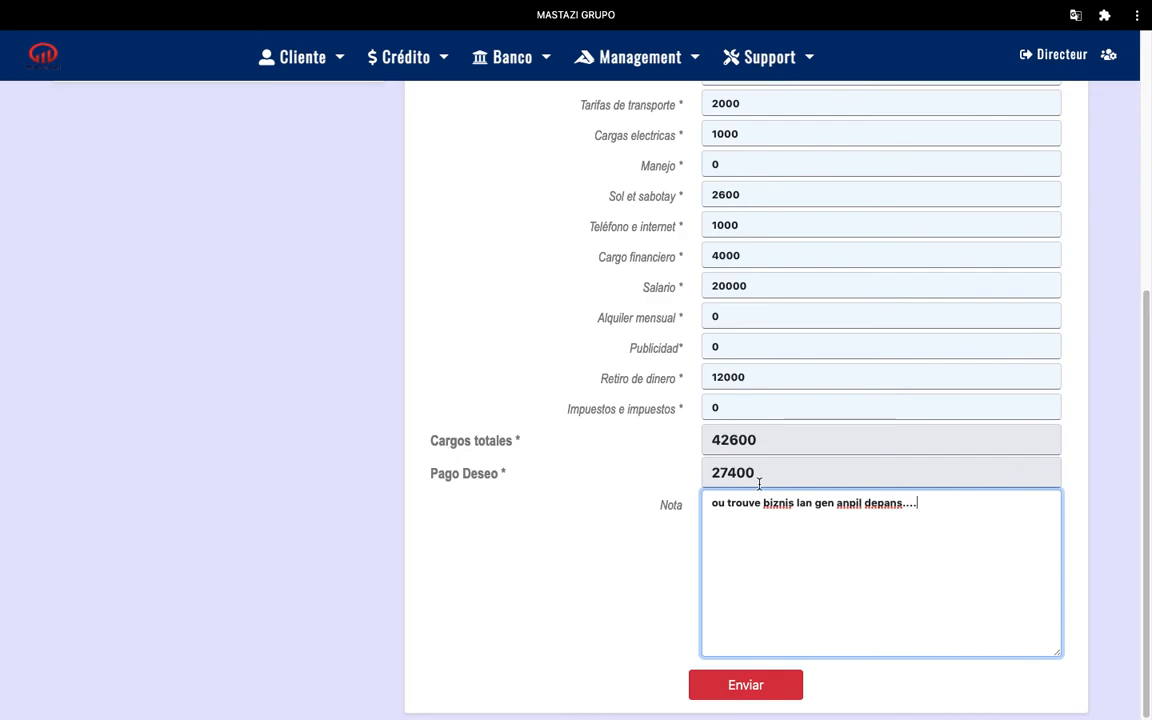
# Submit the income statement and copy the credit number from the success confirmation
pyautogui.click(767, 687)
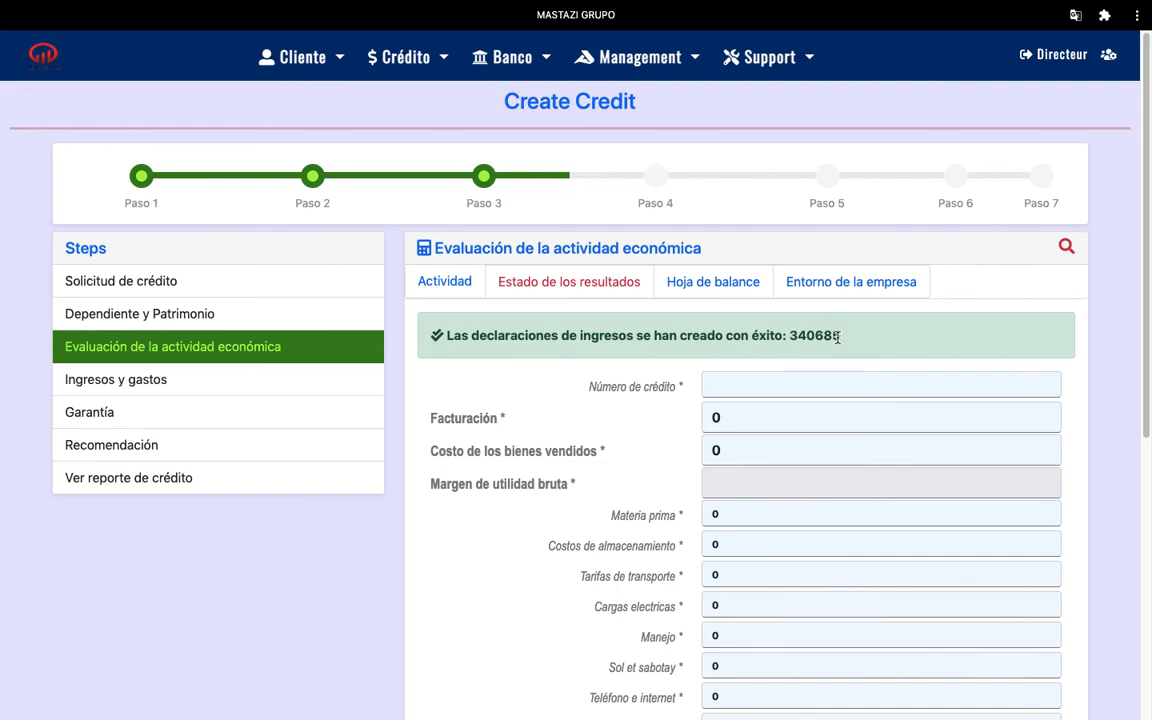
pyautogui.moveTo(840, 336); pyautogui.dragTo(792, 335)
pyautogui.hotkey('ctrl', 'c')
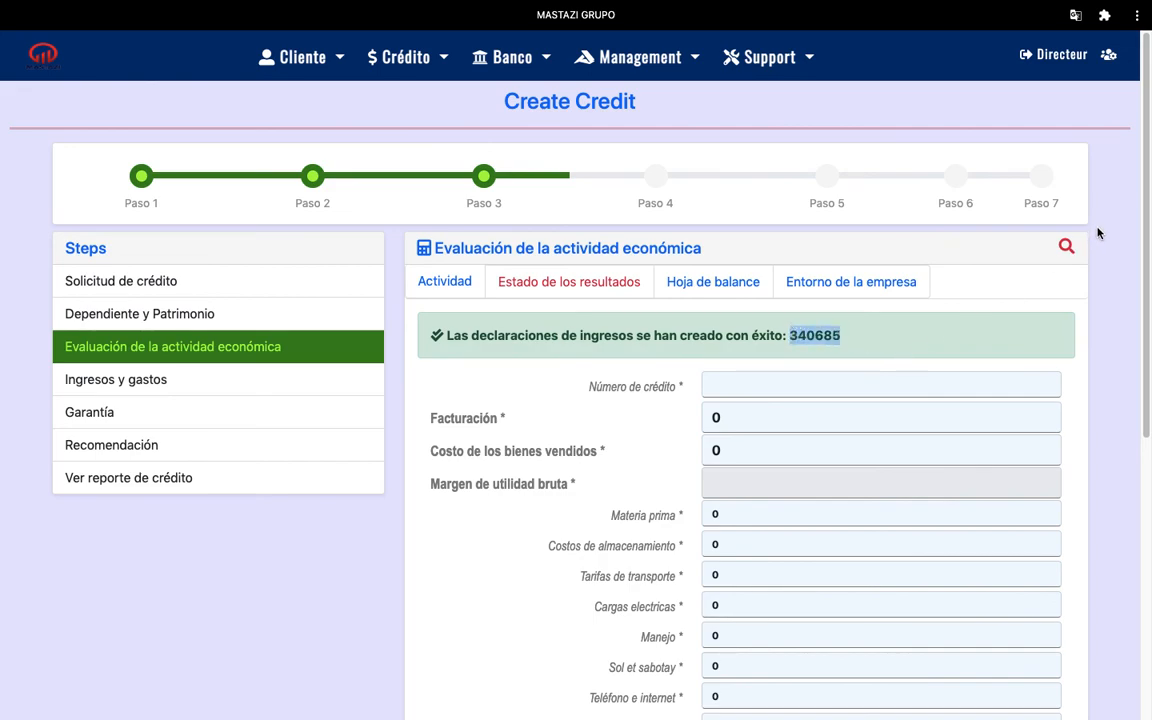
pyautogui.click(1066, 247)
# Reload the saved income statement by searching for the copied credit number
pyautogui.click(633, 318)
pyautogui.hotkey('ctrl', 'v')
pyautogui.click(991, 319)
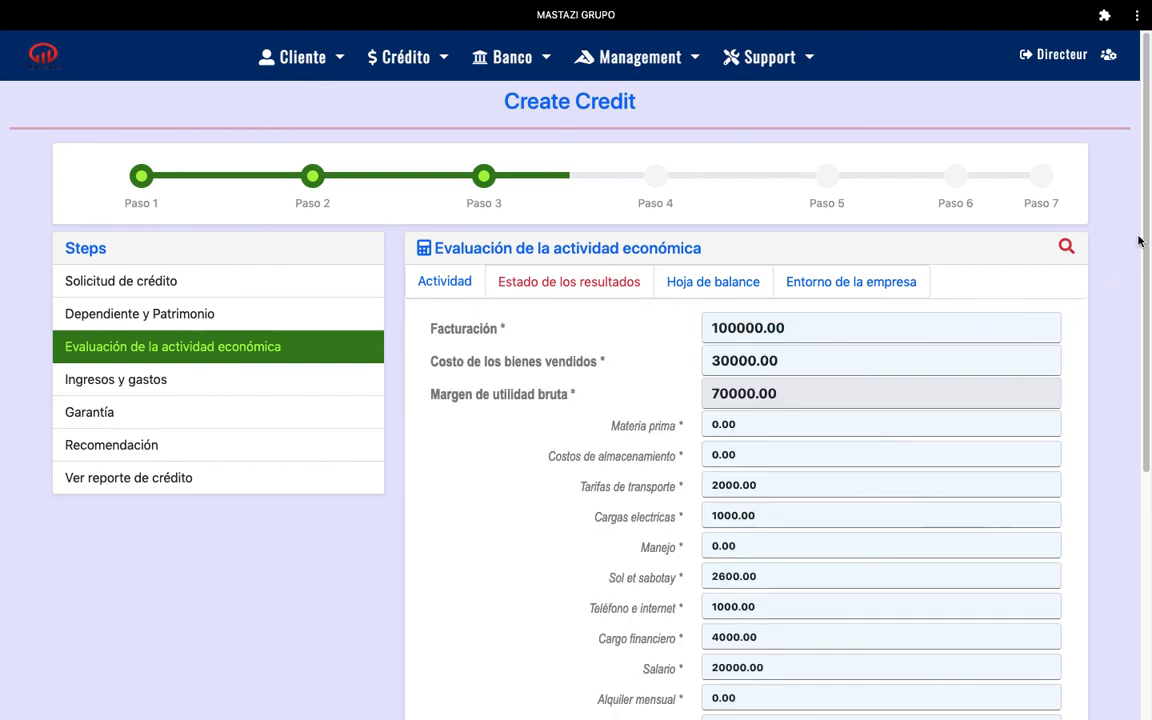
# Change Impuestos e impuestos to 4000, raising total charges to 46600
pyautogui.scroll(-2, 1147, 352)
pyautogui.moveTo(1147, 352); pyautogui.dragTo(1147, 437)
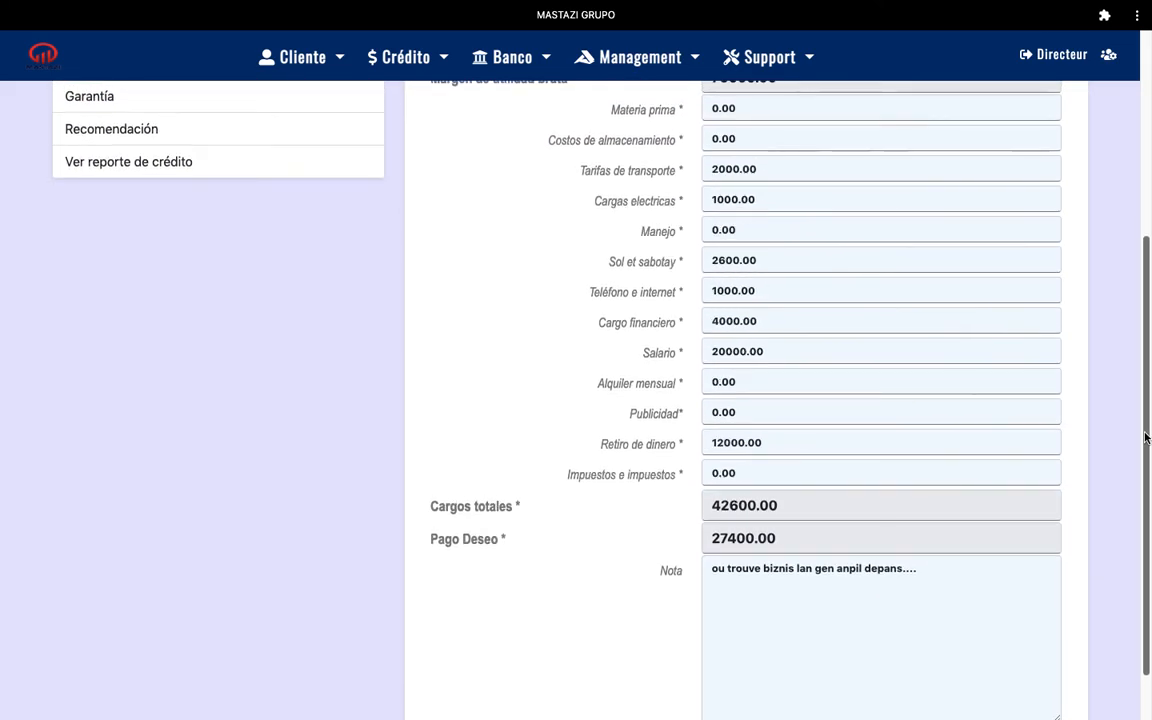
pyautogui.moveTo(753, 476); pyautogui.dragTo(708, 474)
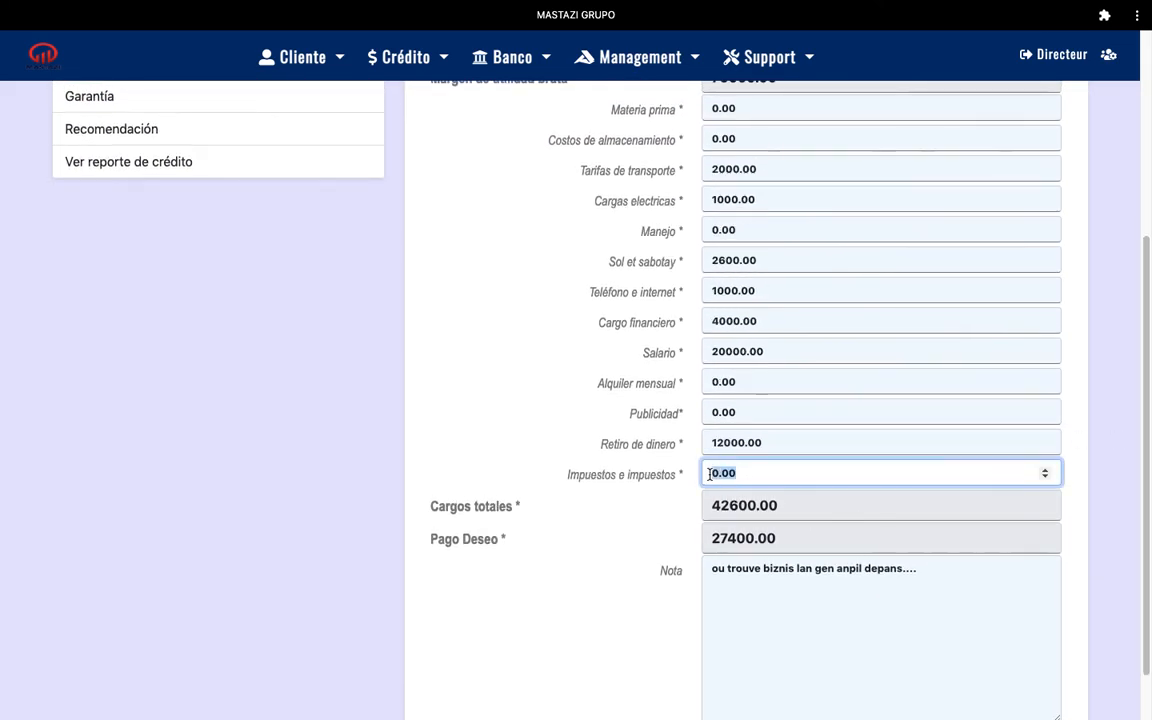
pyautogui.write('40')
pyautogui.click(1078, 443)
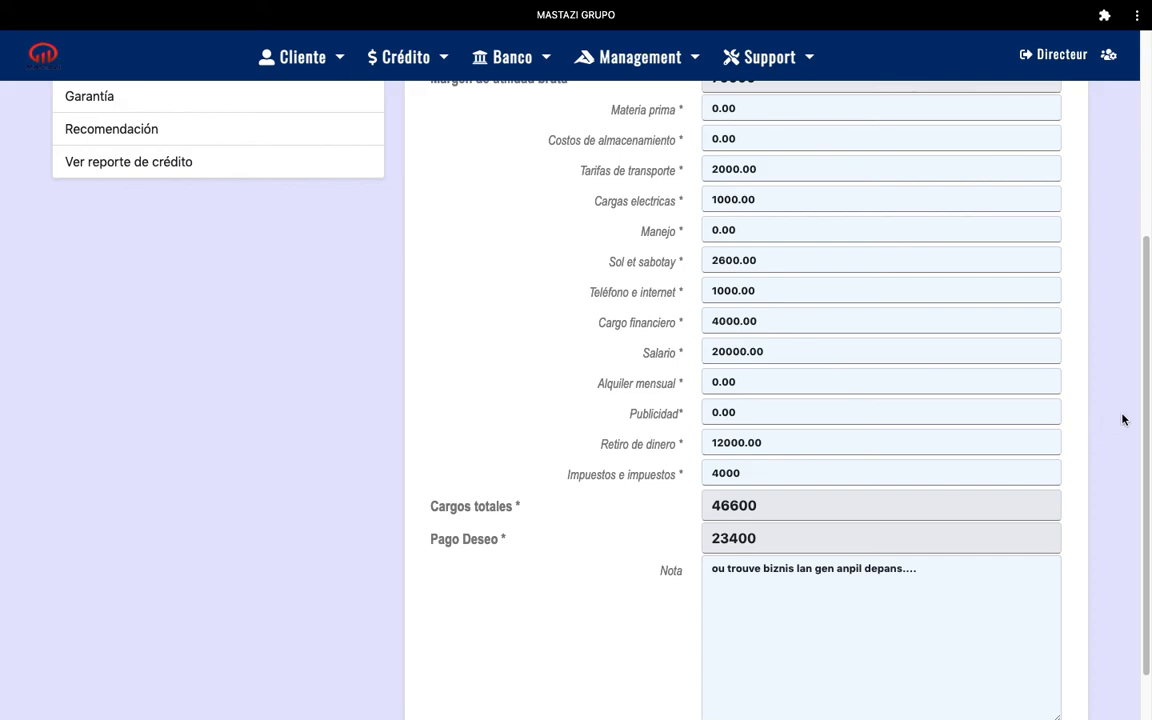
pyautogui.scroll(-2, 1124, 417)
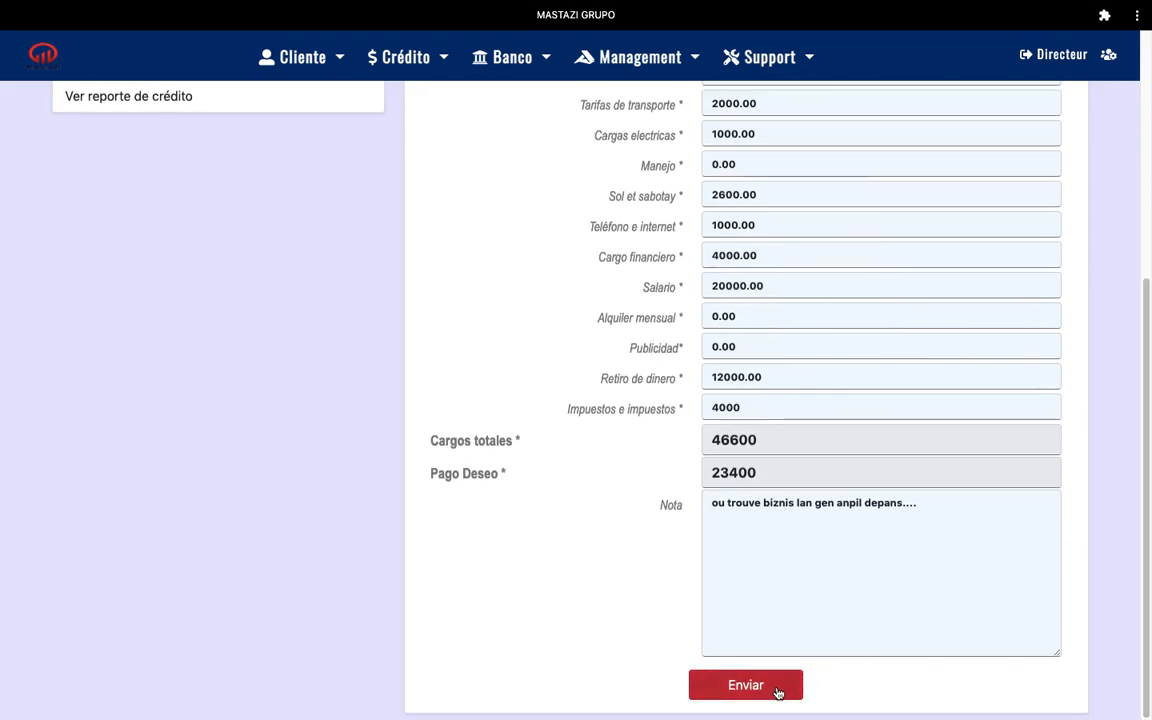
# Resubmit the amended income statement with the taxes change via Enviar
pyautogui.click(778, 685)
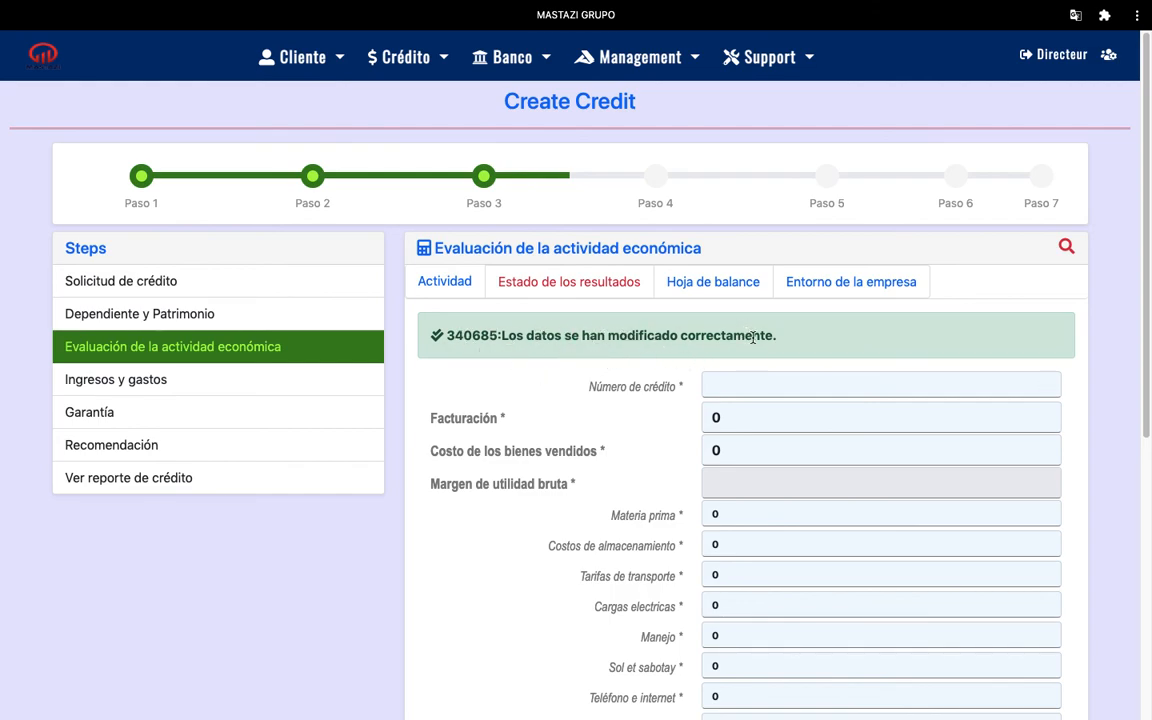
pyautogui.moveTo(1147, 317)
pyautogui.mouseDown()
pyautogui.moveTo(1137, 532)
pyautogui.moveTo(1145, 292)
pyautogui.mouseUp()
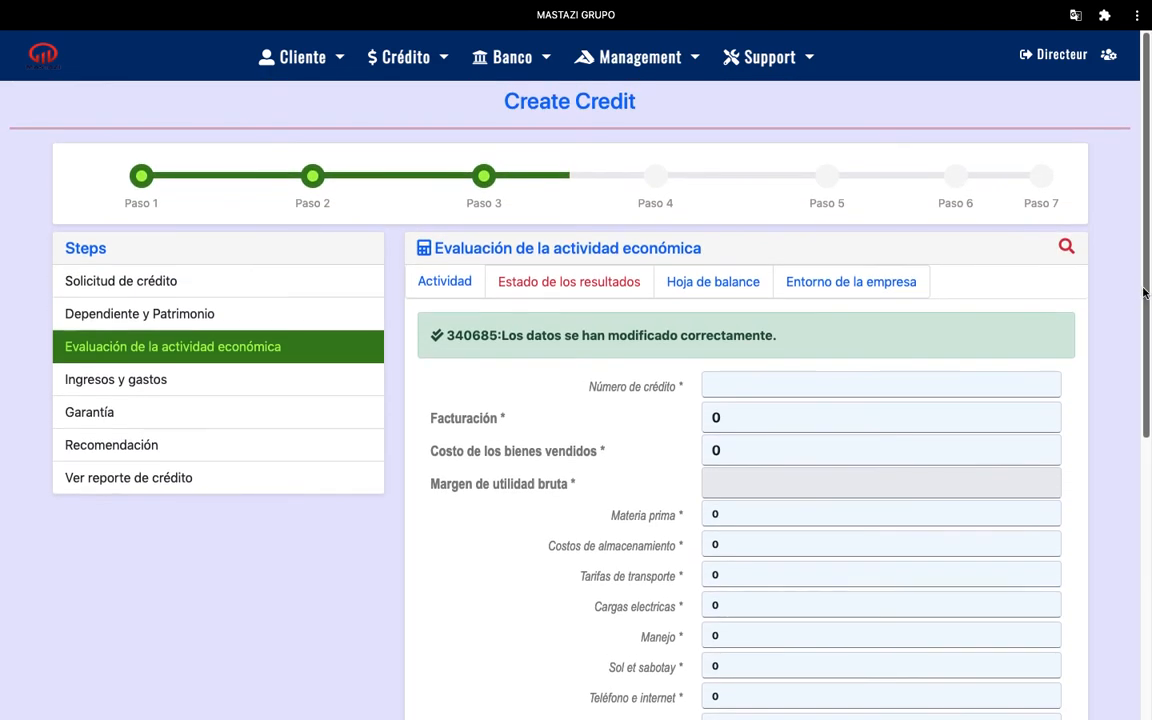